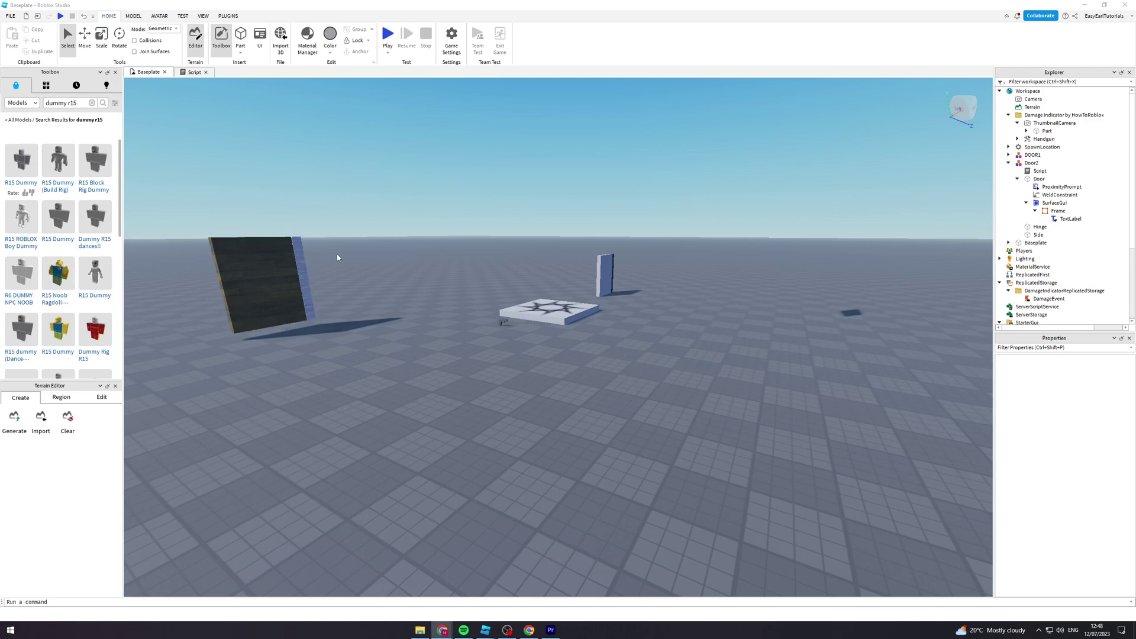
# Insert an R15 masculine Block Avatar rig in an empty area of the baseplate
pyautogui.moveTo(337, 254); pyautogui.dragTo(337, 257, button='right')
pyautogui.press('w')
pyautogui.press('s')
pyautogui.press('w')
pyautogui.press('a')
pyautogui.moveTo(337, 258); pyautogui.dragTo(338, 258, button='right')
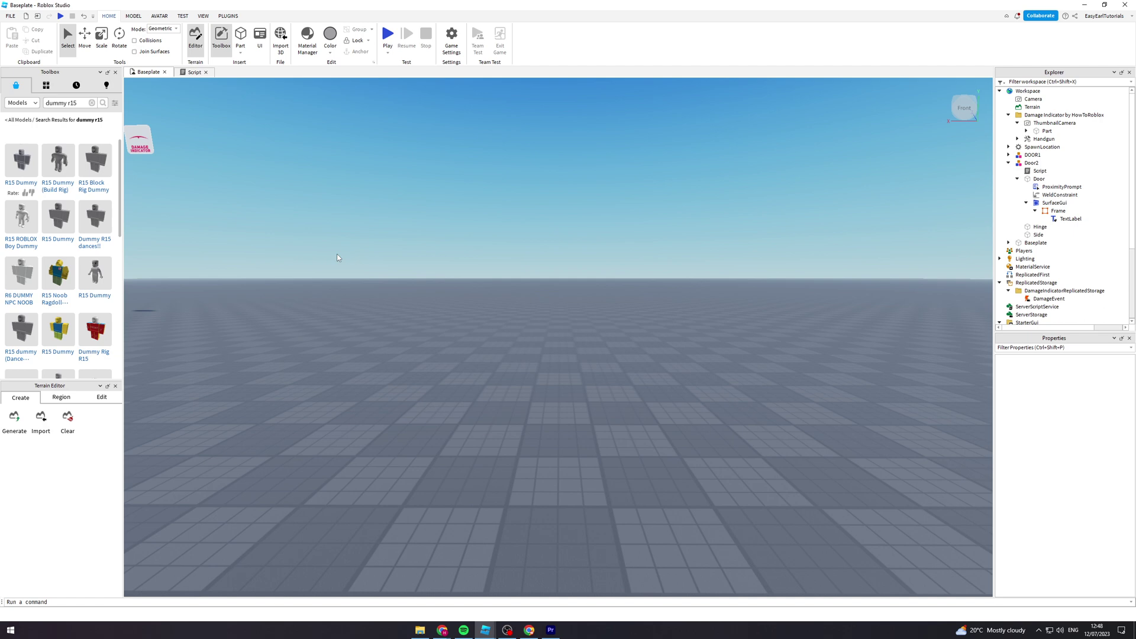
pyautogui.moveTo(336, 254); pyautogui.dragTo(328, 251, button='right')
pyautogui.moveTo(285, 180); pyautogui.dragTo(285, 180, button='right')
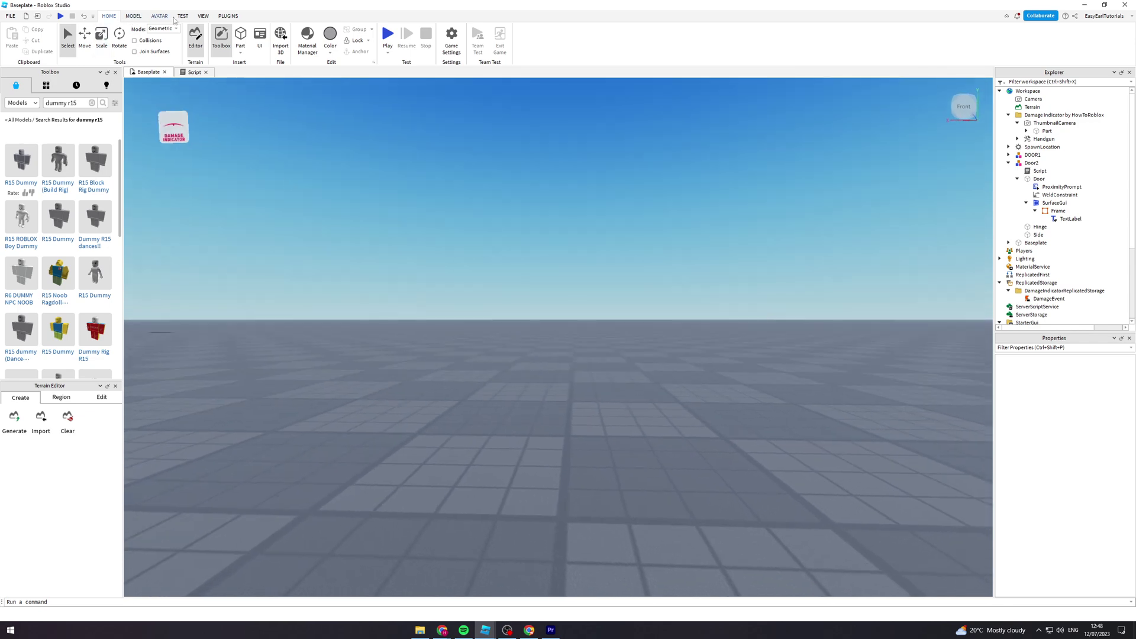
pyautogui.click(160, 16)
pyautogui.click(332, 38)
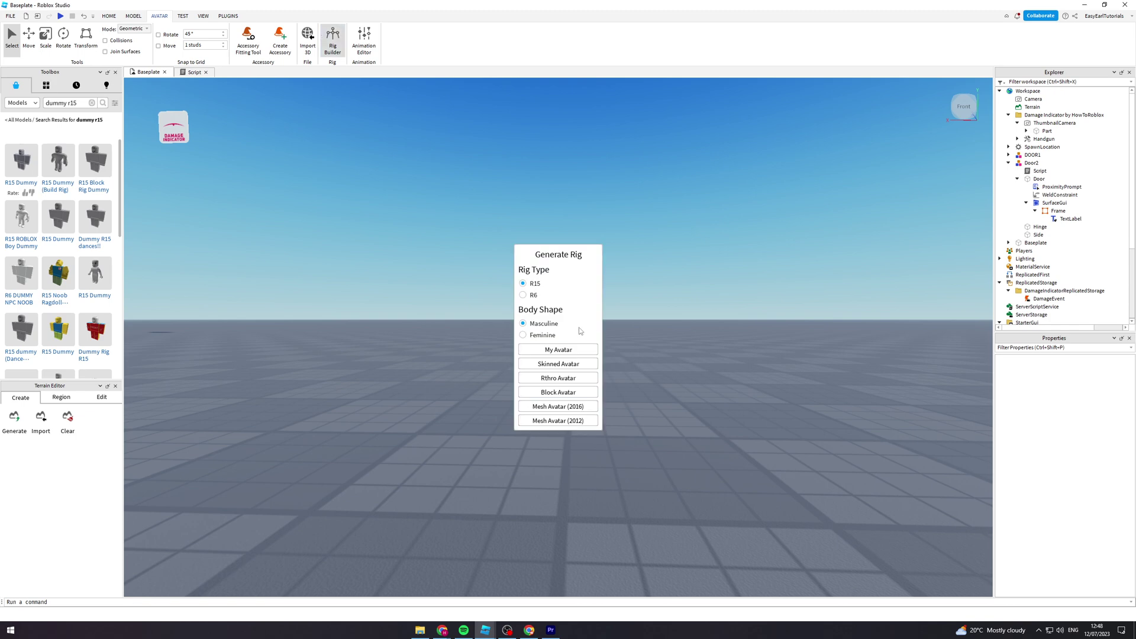
pyautogui.click(565, 393)
pyautogui.moveTo(608, 271); pyautogui.dragTo(608, 271, button='right')
pyautogui.press('f')
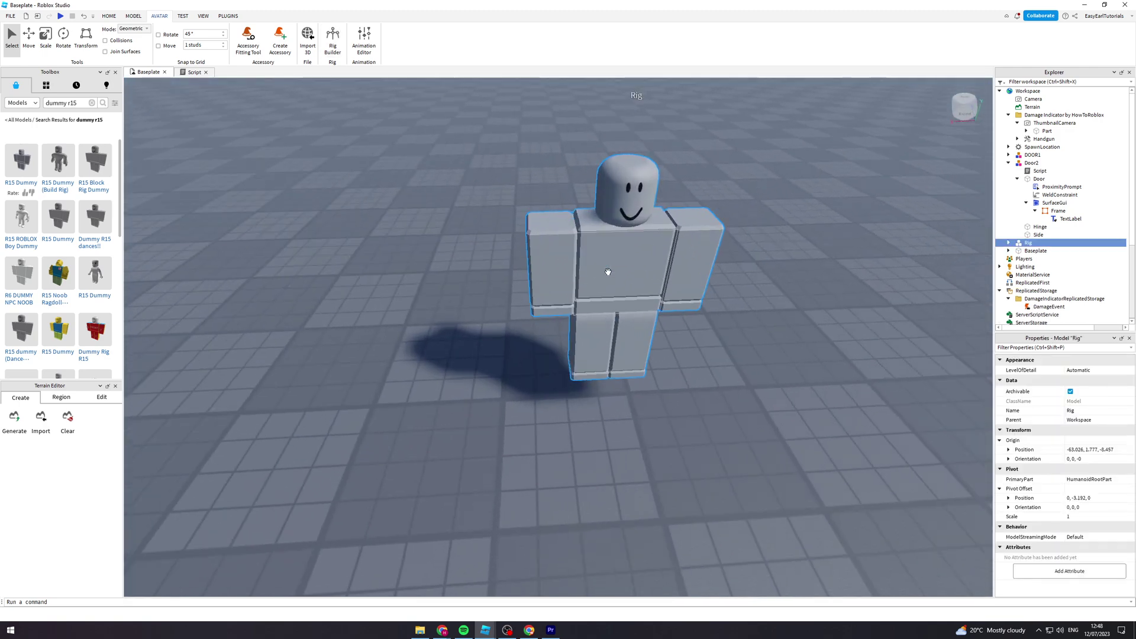
pyautogui.scroll(-8, 621, 213)
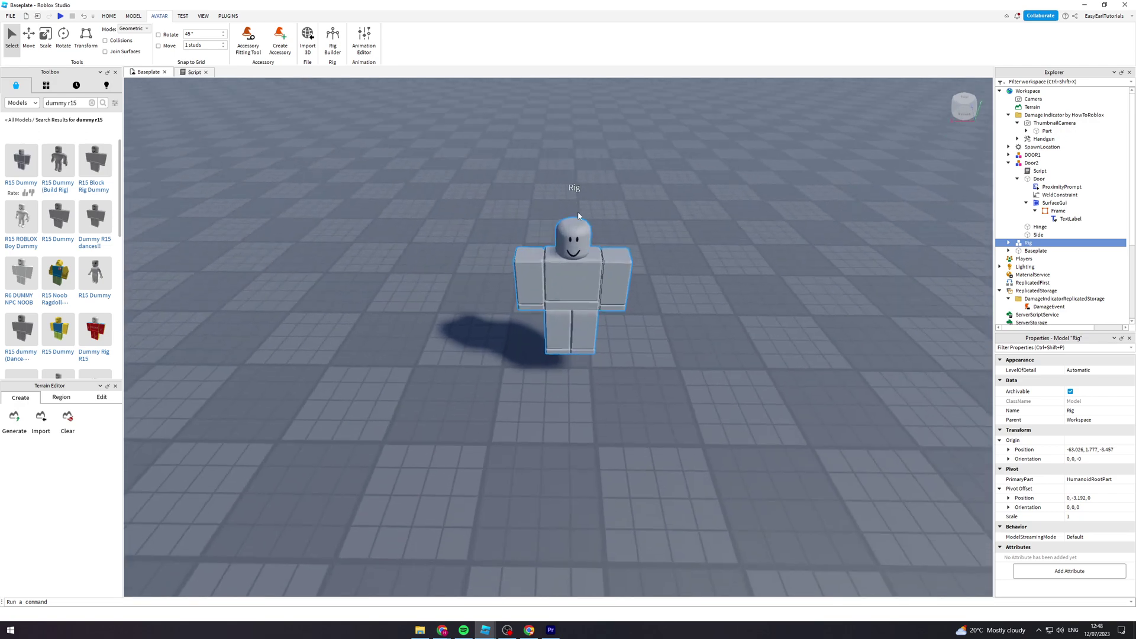
# Reposition the rig on the baseplate in front of the camera
pyautogui.moveTo(578, 213); pyautogui.dragTo(634, 226, button='right')
pyautogui.moveTo(609, 286); pyautogui.dragTo(465, 469)
pyautogui.moveTo(552, 436); pyautogui.dragTo(545, 428, button='right')
pyautogui.scroll(2, 552, 434)
# Create an animation named Dab for the rig in the Animation Editor
pyautogui.click(364, 42)
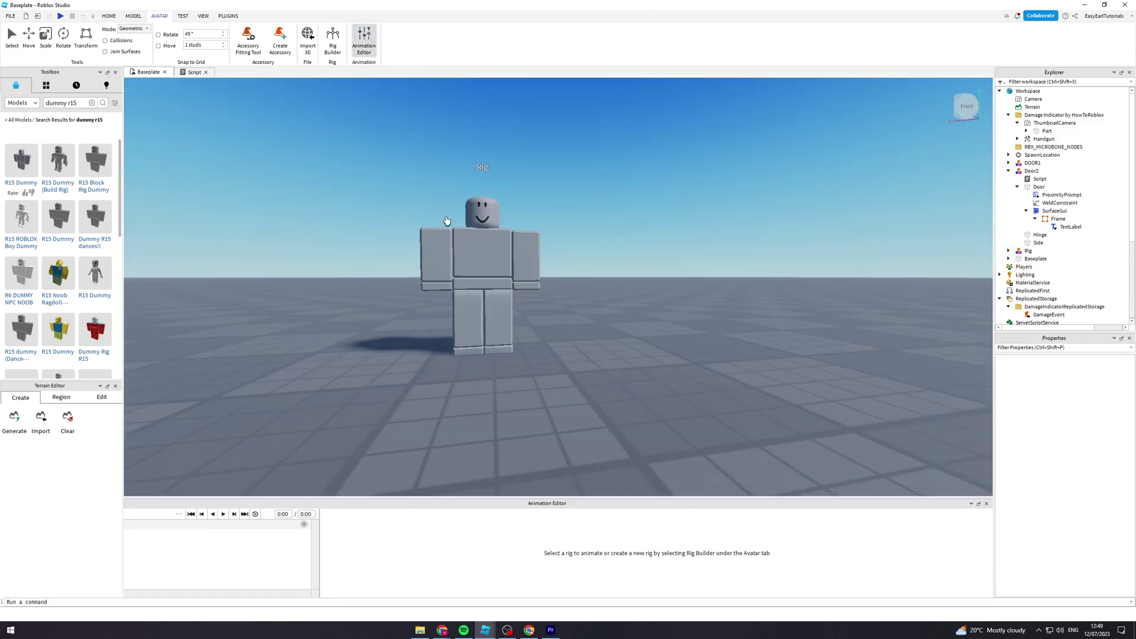
pyautogui.click(498, 266)
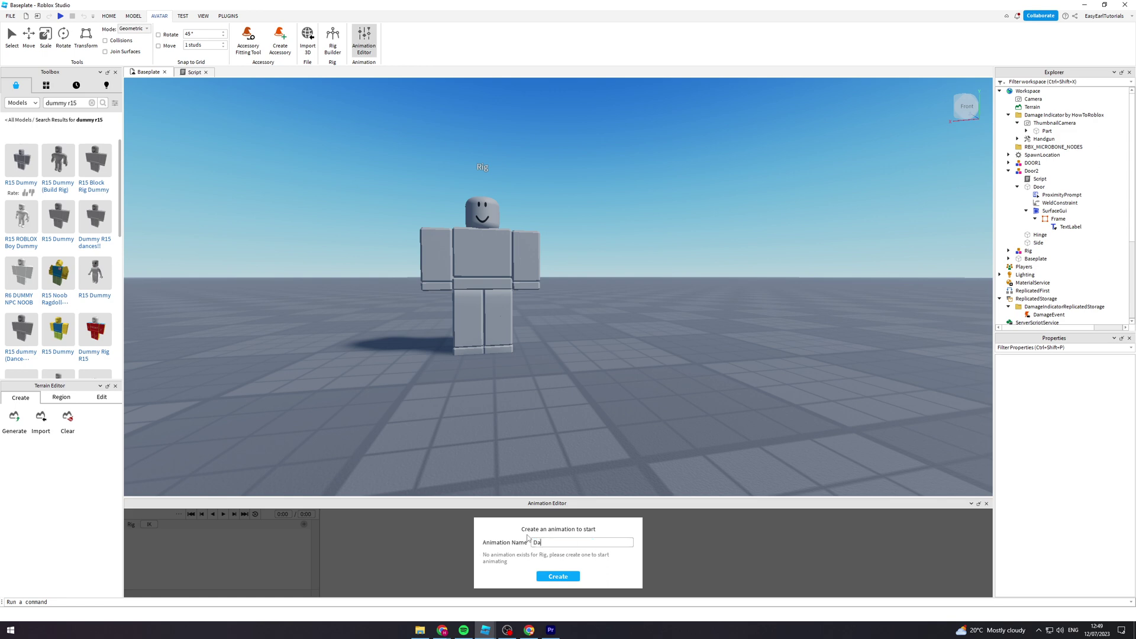
pyautogui.click(551, 580)
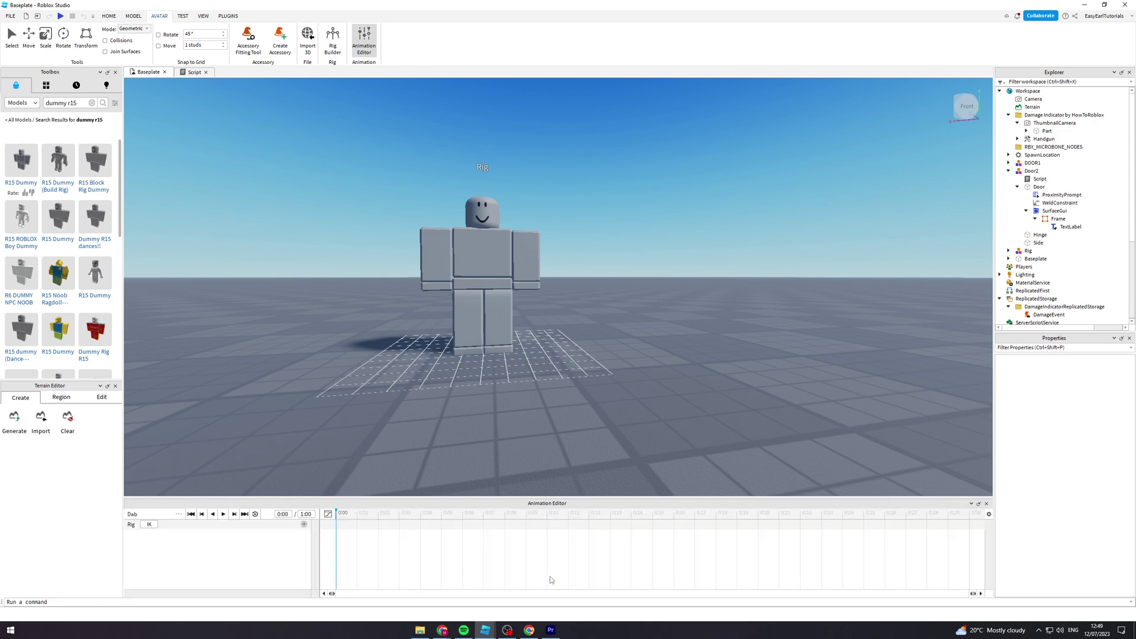
# Raise the rig's right upper arm forward to about shoulder height at 0:00
pyautogui.moveTo(534, 418); pyautogui.dragTo(535, 420, button='right')
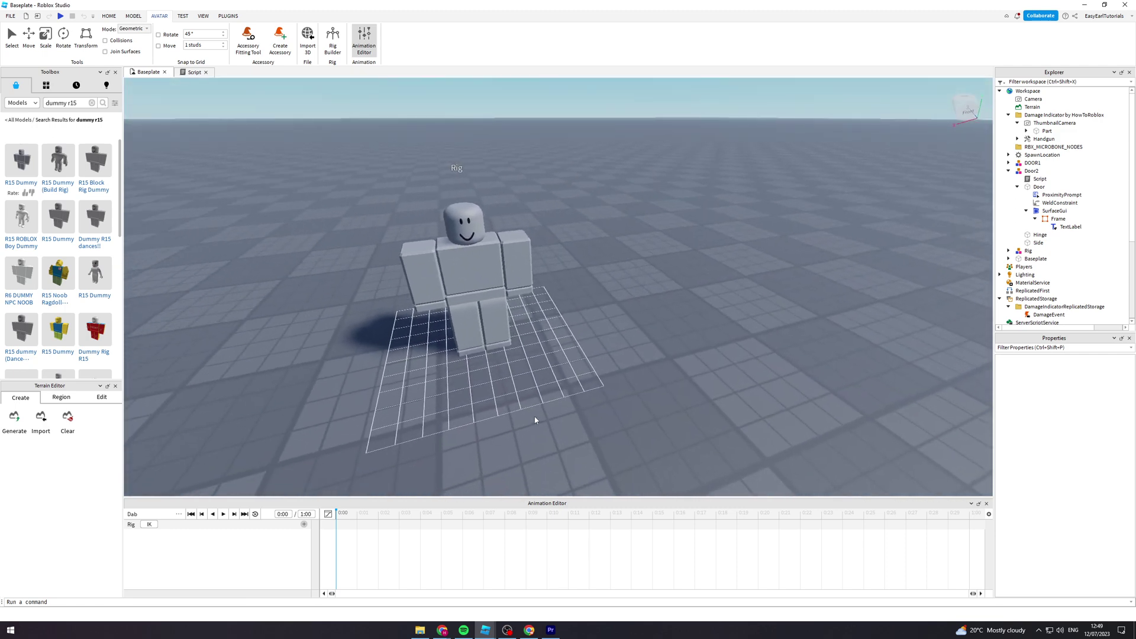
pyautogui.click(417, 260)
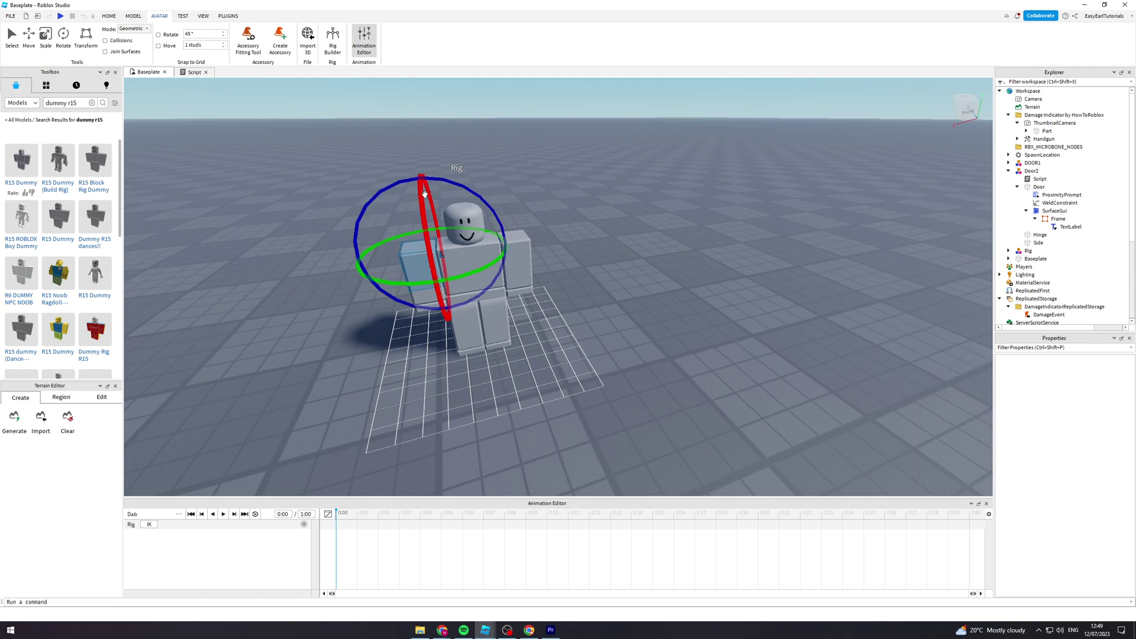
pyautogui.moveTo(426, 180); pyautogui.dragTo(432, 128)
pyautogui.moveTo(431, 231); pyautogui.dragTo(434, 167)
pyautogui.moveTo(588, 190); pyautogui.dragTo(588, 188, button='right')
pyautogui.scroll(4, 588, 188)
pyautogui.scroll(-4, 588, 188)
pyautogui.moveTo(578, 289); pyautogui.dragTo(534, 286)
pyautogui.moveTo(592, 249)
pyautogui.mouseDown()
pyautogui.moveTo(583, 234)
pyautogui.moveTo(605, 247)
pyautogui.mouseUp()
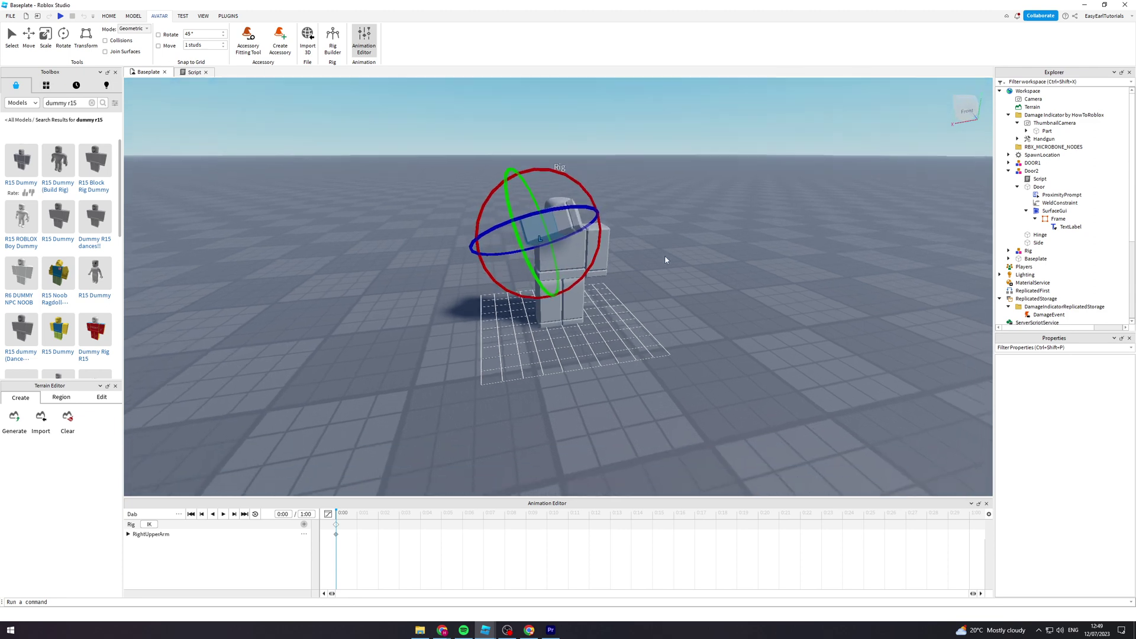
# Refine the right upper arm's rotation so that it angles across the front of the body
pyautogui.moveTo(665, 255); pyautogui.dragTo(608, 204, button='right')
pyautogui.moveTo(601, 205); pyautogui.dragTo(652, 206)
pyautogui.moveTo(652, 203); pyautogui.dragTo(658, 198, button='right')
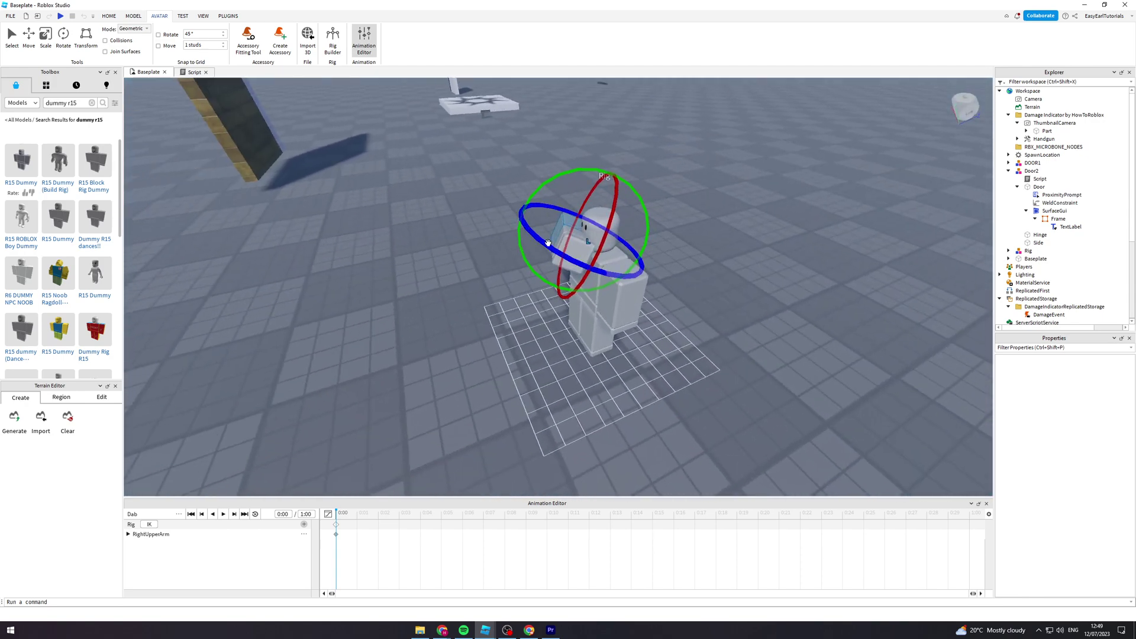
pyautogui.moveTo(521, 220); pyautogui.dragTo(536, 188)
pyautogui.moveTo(545, 251); pyautogui.dragTo(533, 249)
# Raise the rig's left upper arm to shoulder height and swing it out to the side
pyautogui.moveTo(726, 243); pyautogui.dragTo(726, 245, button='right')
pyautogui.press('w')
pyautogui.click(556, 288)
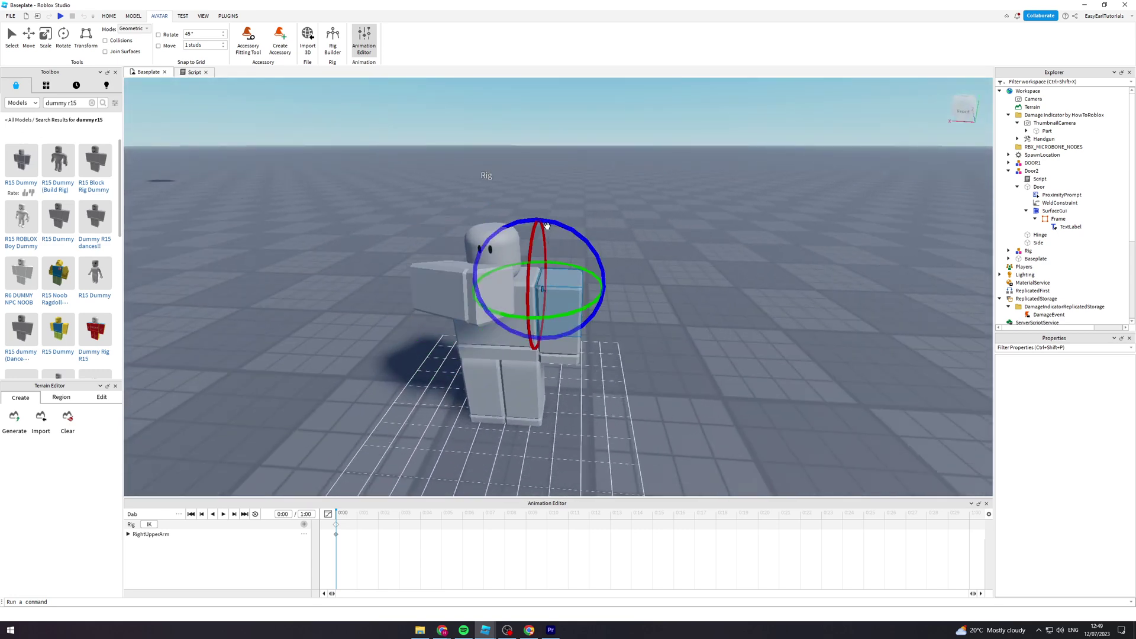
pyautogui.moveTo(545, 222); pyautogui.dragTo(548, 218)
pyautogui.moveTo(531, 271); pyautogui.dragTo(504, 230)
pyautogui.moveTo(584, 295); pyautogui.dragTo(636, 277)
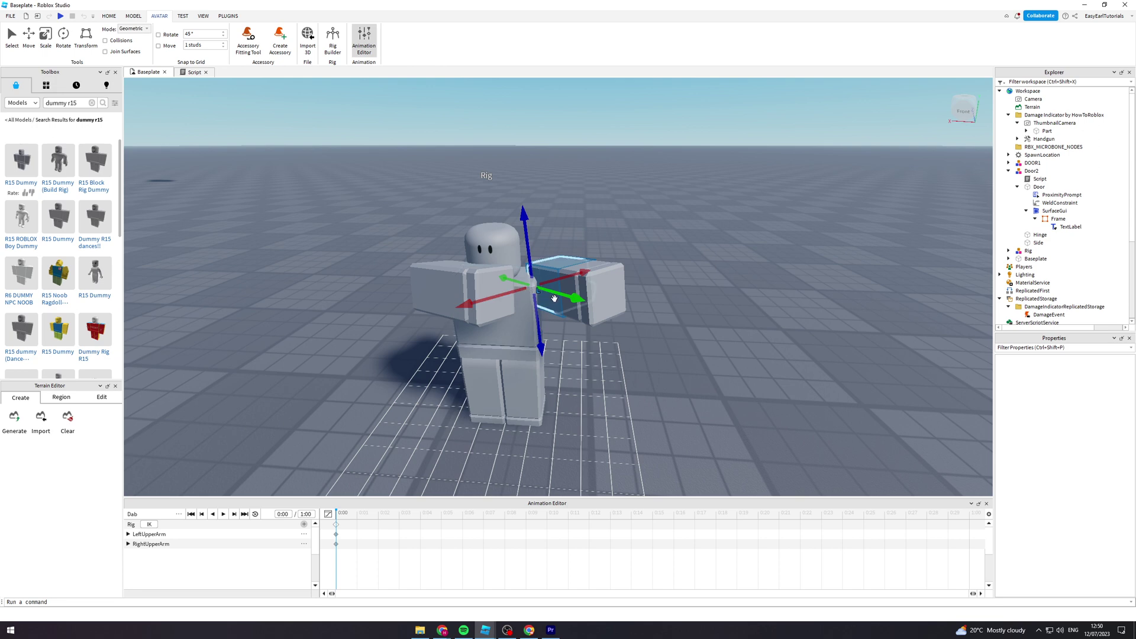
pyautogui.moveTo(555, 297); pyautogui.dragTo(524, 288)
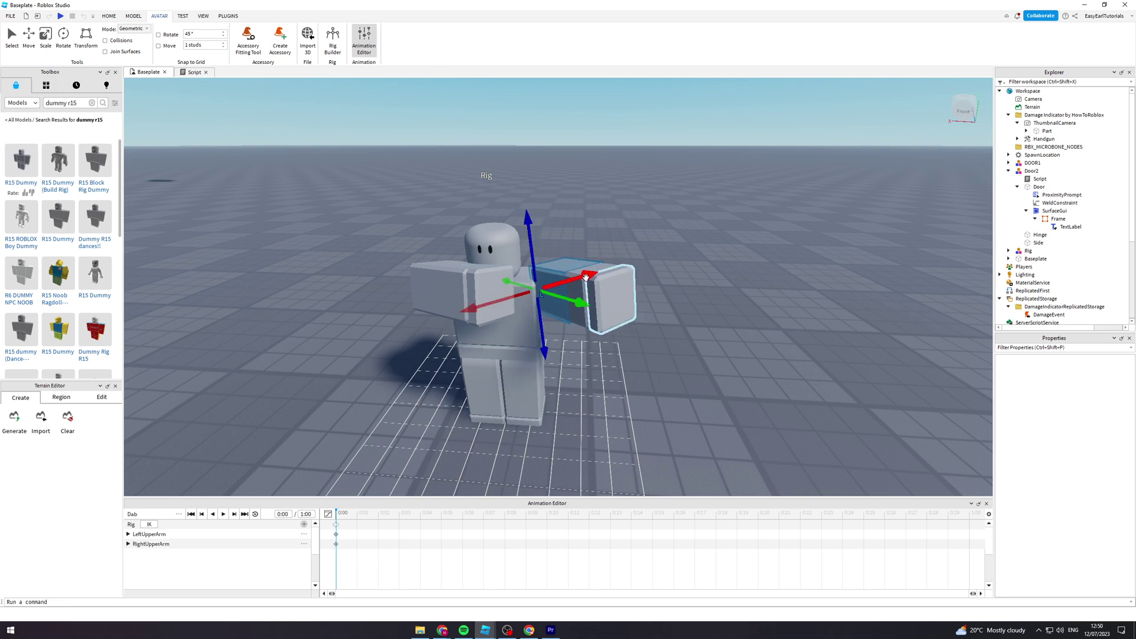
# Rotate the right lower arm across the front of the face and angle the left lower arm outward
pyautogui.click(64, 35)
pyautogui.moveTo(597, 292); pyautogui.dragTo(596, 295)
pyautogui.click(510, 295)
pyautogui.moveTo(515, 294); pyautogui.dragTo(527, 290)
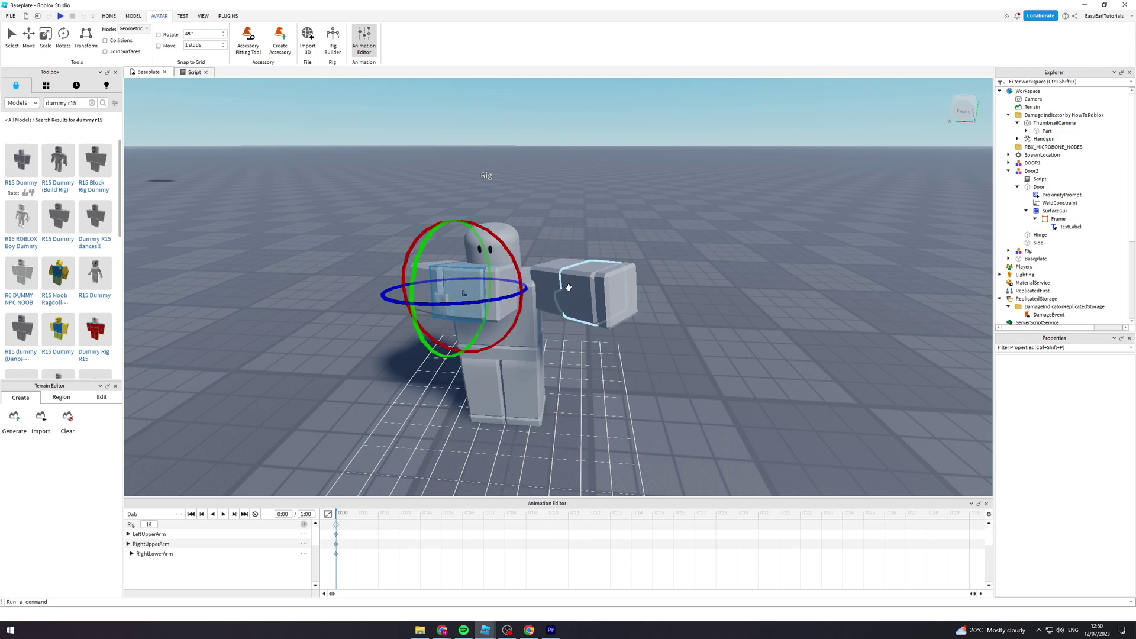
pyautogui.click(569, 289)
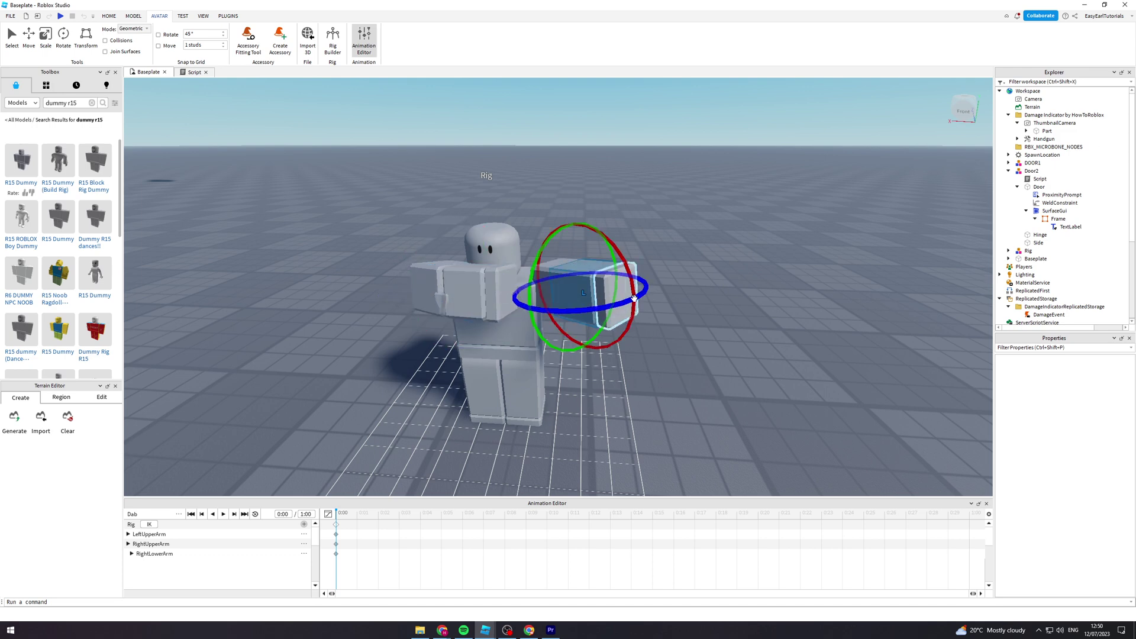
pyautogui.moveTo(634, 298); pyautogui.dragTo(655, 290)
# Rotate the rig's head down towards the raised right arm for the dab pose
pyautogui.moveTo(701, 236); pyautogui.dragTo(702, 240, button='right')
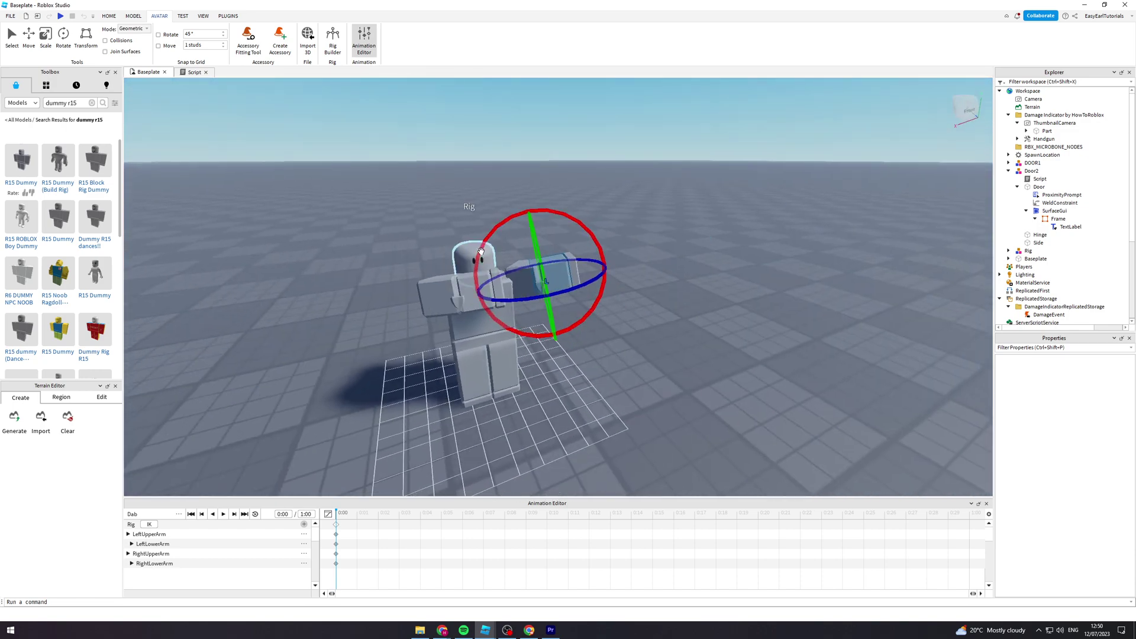
pyautogui.moveTo(641, 157); pyautogui.dragTo(641, 157, button='right')
pyautogui.moveTo(546, 257); pyautogui.dragTo(655, 239, button='right')
pyautogui.moveTo(537, 201); pyautogui.dragTo(511, 206)
pyautogui.moveTo(599, 283); pyautogui.dragTo(613, 285)
pyautogui.moveTo(545, 206); pyautogui.dragTo(551, 198)
# Examine the dab pose from different angles and distances around the rig
pyautogui.moveTo(712, 232); pyautogui.dragTo(679, 214, button='right')
pyautogui.press('w')
pyautogui.press('d')
pyautogui.press('s')
pyautogui.click(689, 210)
pyautogui.press('w')
pyautogui.press('w')
pyautogui.press('d')
pyautogui.press('s')
pyautogui.press('a')
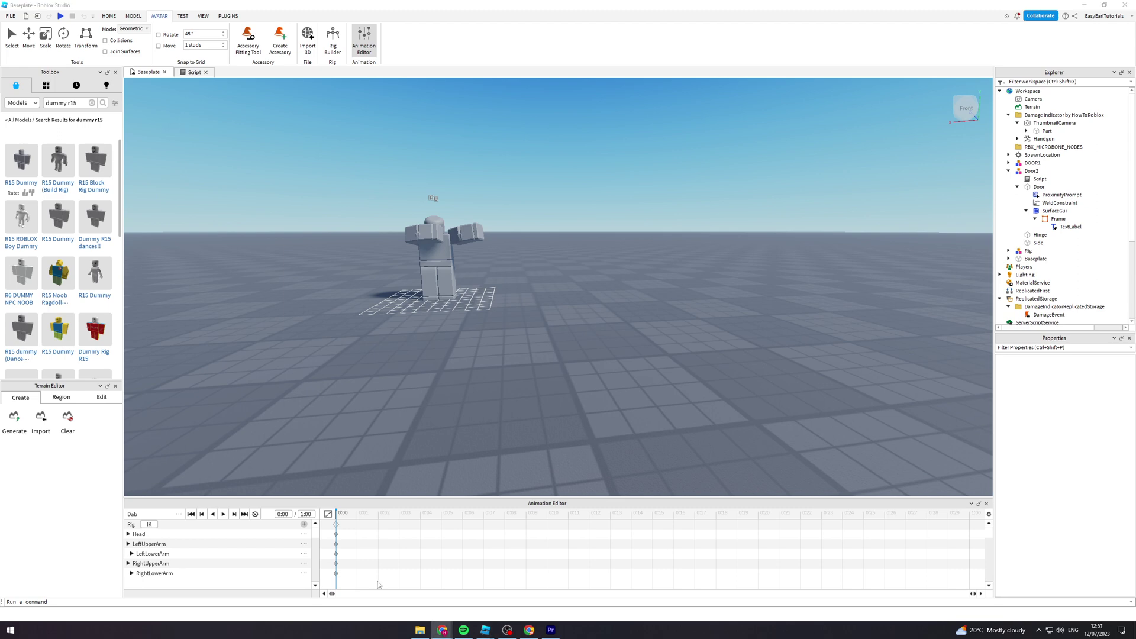
# Move all head and arm keyframes to 0:07, and lower the right upper arm to the rig's side at 0:00
pyautogui.moveTo(378, 584); pyautogui.dragTo(519, 537)
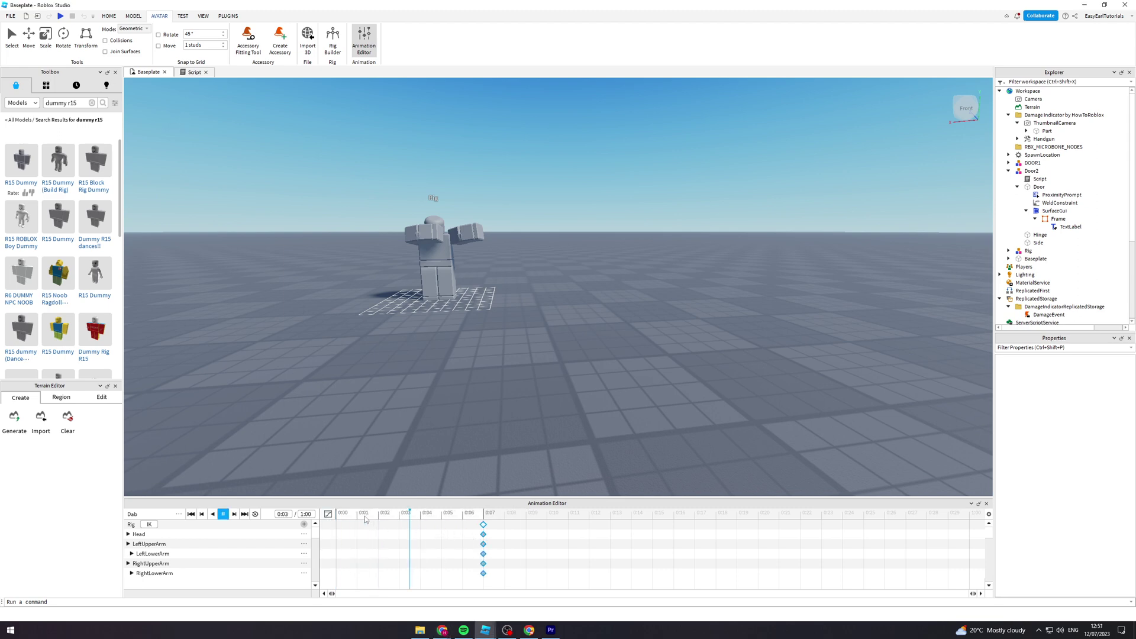
pyautogui.moveTo(598, 244); pyautogui.dragTo(598, 244, button='right')
pyautogui.click(526, 243)
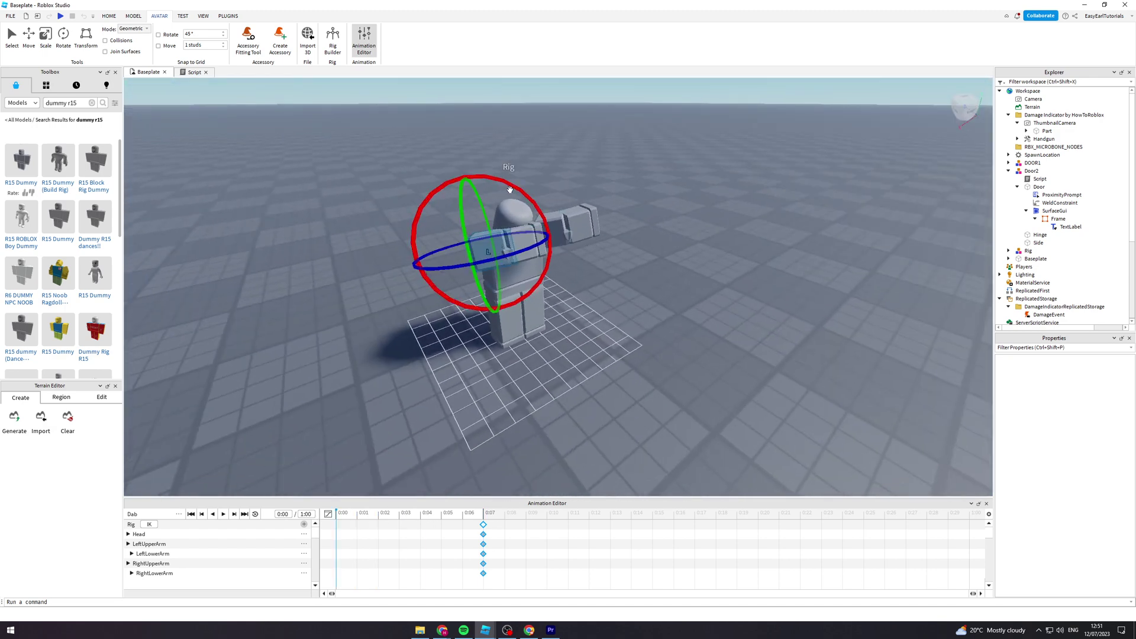
pyautogui.moveTo(497, 183); pyautogui.dragTo(548, 307)
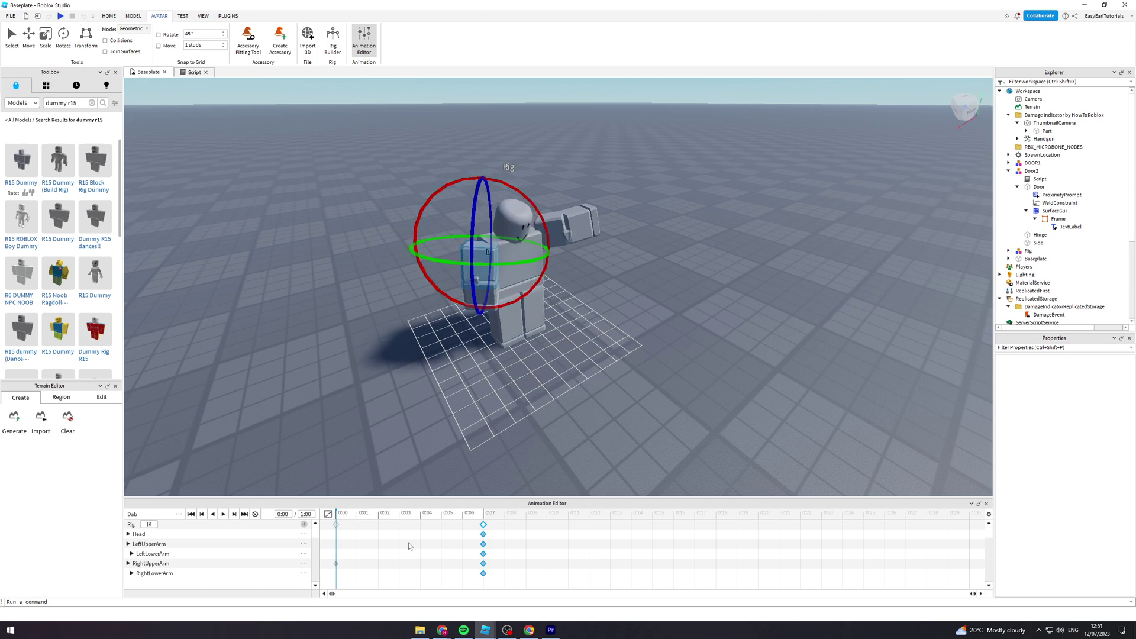
pyautogui.press('space')
pyautogui.press('space')
pyautogui.moveTo(414, 515); pyautogui.dragTo(320, 518)
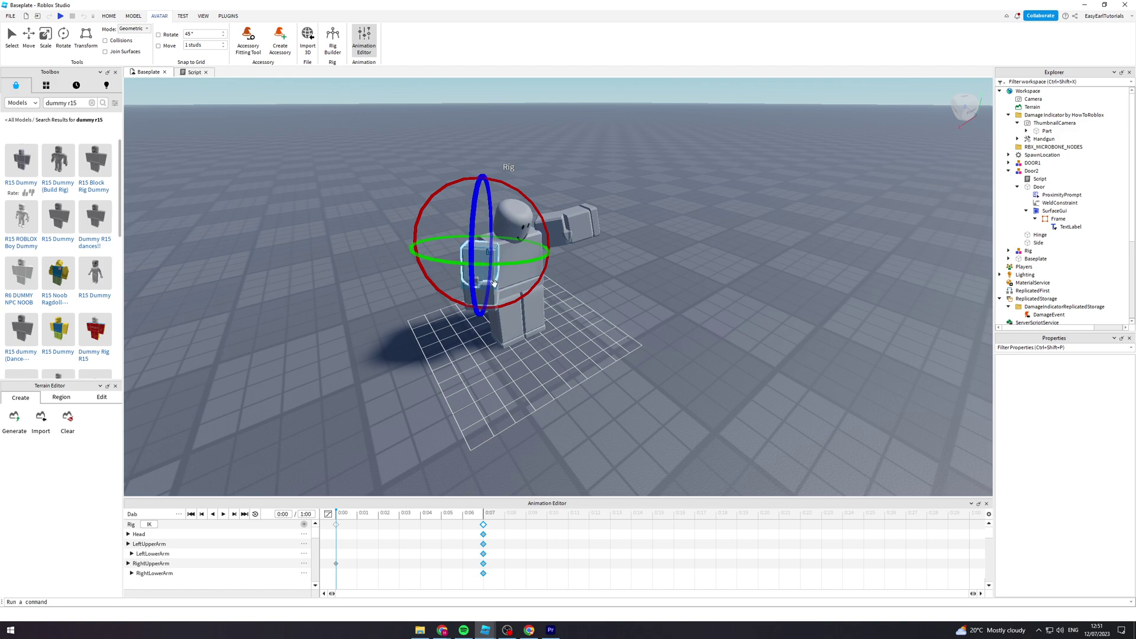
# Fine-tune the lowered right upper arm's rotation at 0:00
pyautogui.moveTo(619, 310); pyautogui.dragTo(619, 309, button='right')
pyautogui.moveTo(504, 339); pyautogui.dragTo(388, 339)
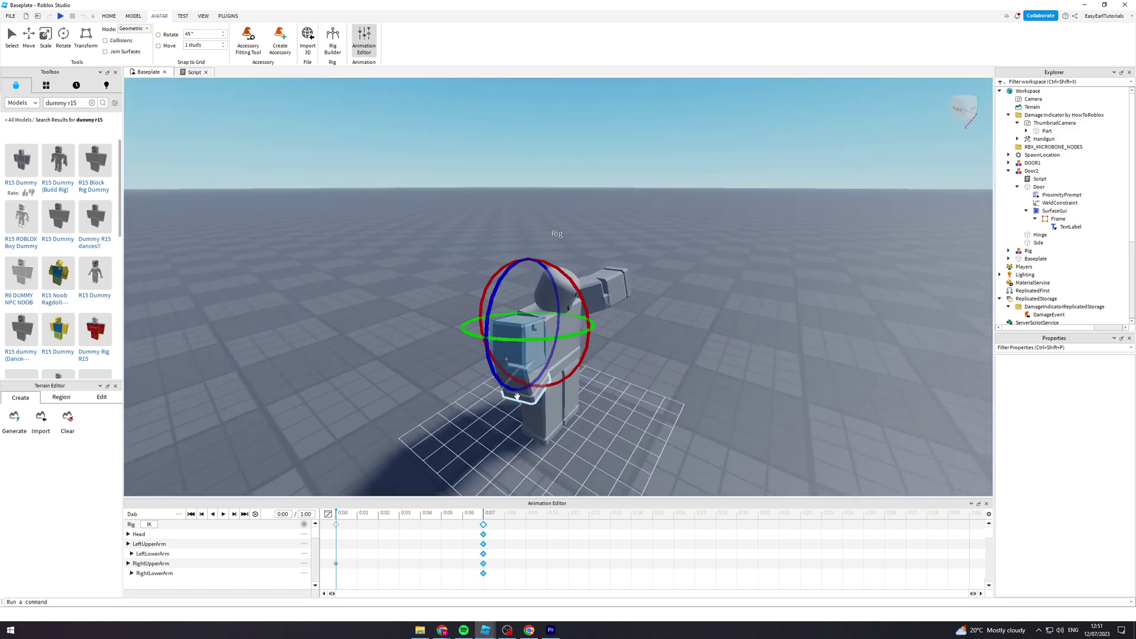
pyautogui.click(533, 260)
pyautogui.moveTo(511, 267); pyautogui.dragTo(520, 385)
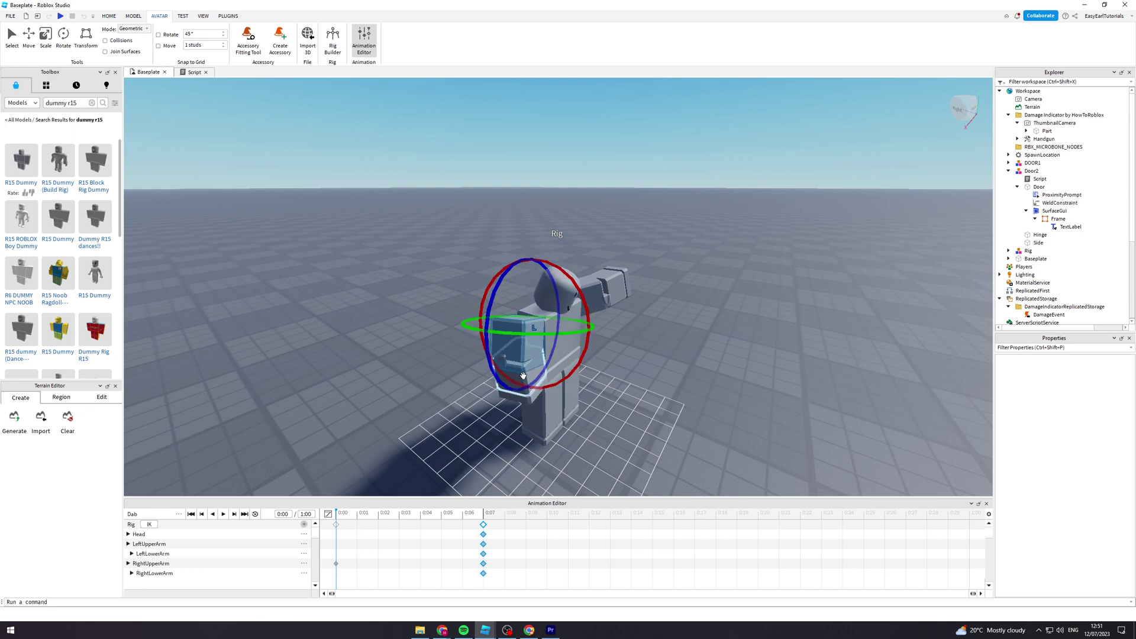
pyautogui.moveTo(555, 289); pyautogui.dragTo(548, 290)
# Rotate the left lower arm and lower the left upper arm to the rig's side at 0:00
pyautogui.moveTo(548, 290); pyautogui.dragTo(568, 313, button='right')
pyautogui.click(523, 288)
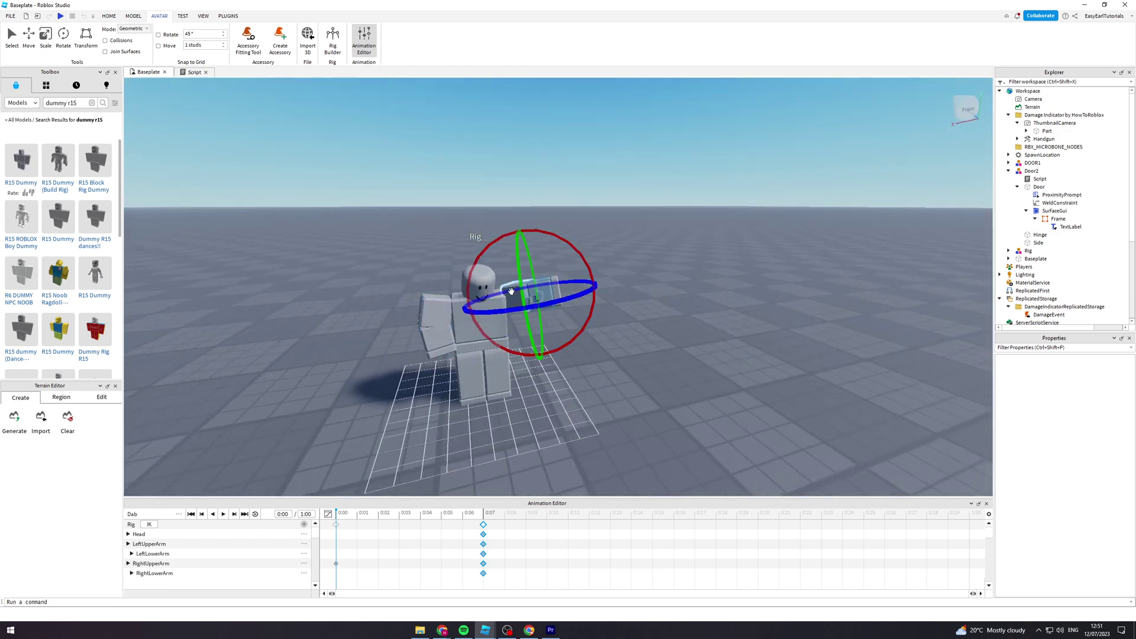
pyautogui.moveTo(535, 262); pyautogui.dragTo(550, 246)
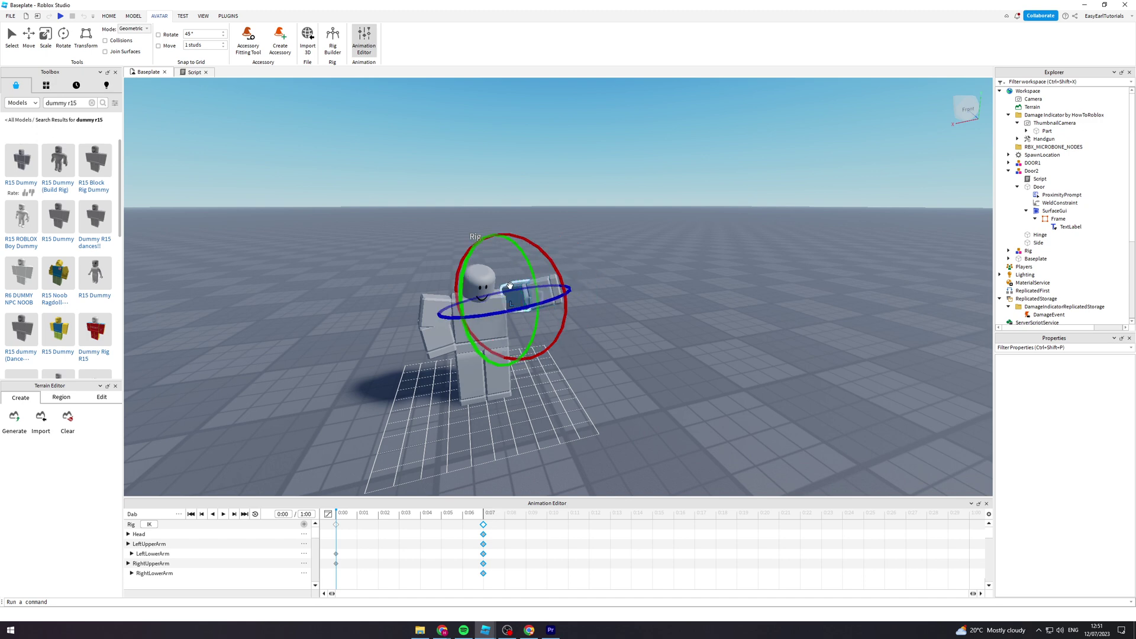
pyautogui.moveTo(529, 261); pyautogui.dragTo(510, 160)
pyautogui.moveTo(527, 324); pyautogui.dragTo(547, 349)
pyautogui.moveTo(565, 290)
pyautogui.mouseDown()
pyautogui.moveTo(562, 281)
pyautogui.moveTo(574, 308)
pyautogui.mouseUp()
pyautogui.press('d')
pyautogui.press('a')
# Tilt the rig's head up at 0:00 and play the animation
pyautogui.moveTo(602, 308); pyautogui.dragTo(603, 307, button='right')
pyautogui.press('w')
pyautogui.press('s')
pyautogui.click(554, 326)
pyautogui.moveTo(552, 279); pyautogui.dragTo(547, 255)
pyautogui.press('space')
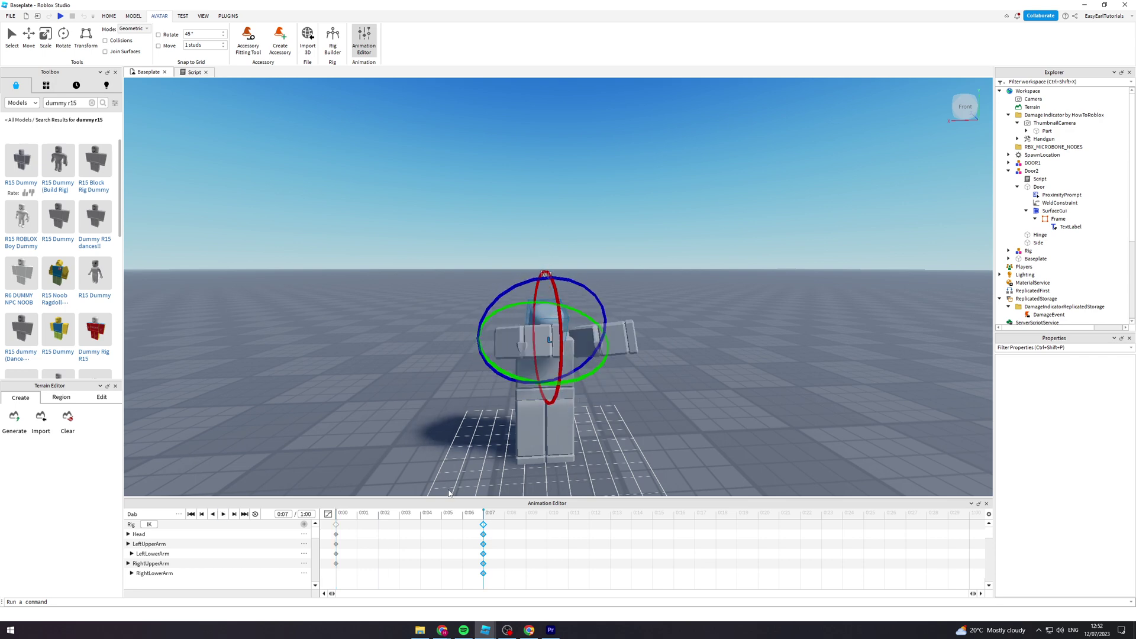
# Preview the animation and retime the dab pose's head and arm keyframes to 0:06
pyautogui.click(464, 523)
pyautogui.moveTo(452, 519); pyautogui.dragTo(338, 520)
pyautogui.press('space')
pyautogui.press('space')
pyautogui.moveTo(498, 572); pyautogui.dragTo(441, 525)
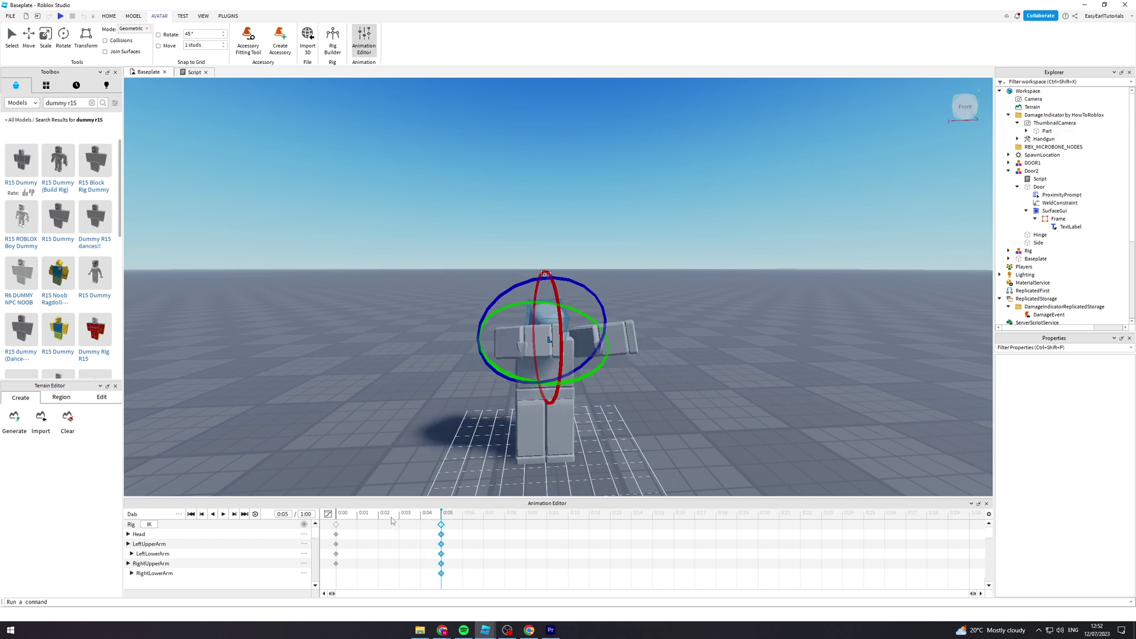
pyautogui.moveTo(472, 580)
pyautogui.mouseDown()
pyautogui.moveTo(424, 536)
pyautogui.moveTo(424, 514)
pyautogui.moveTo(458, 527)
pyautogui.moveTo(463, 513)
pyautogui.mouseUp()
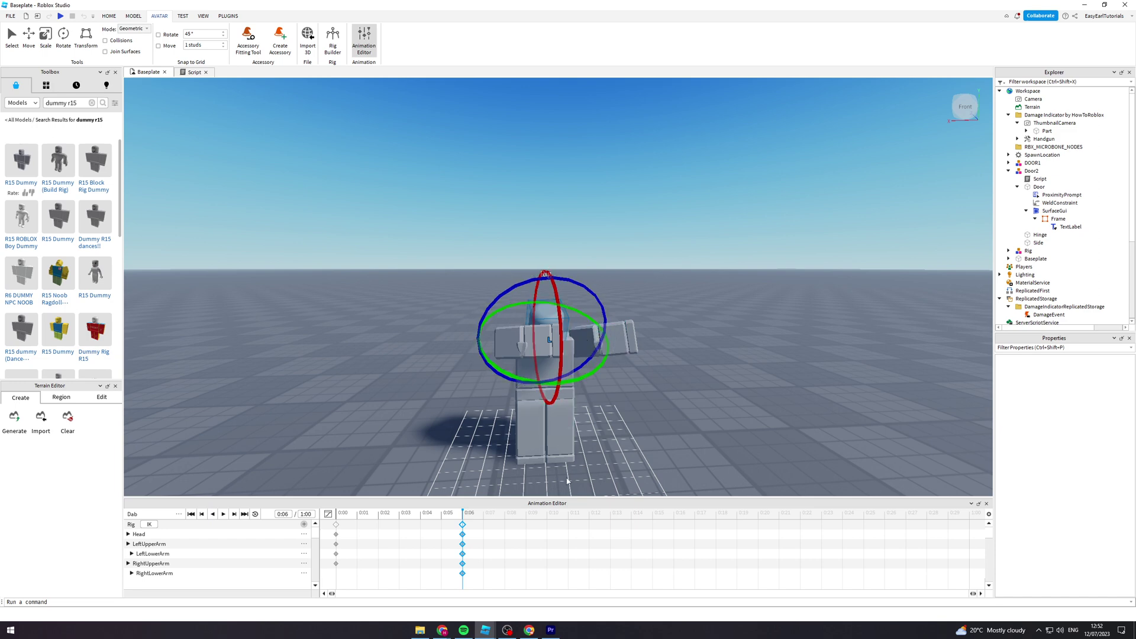
# Set the Dab animation's priority to Action
pyautogui.hotkey('alt', 'Tab')
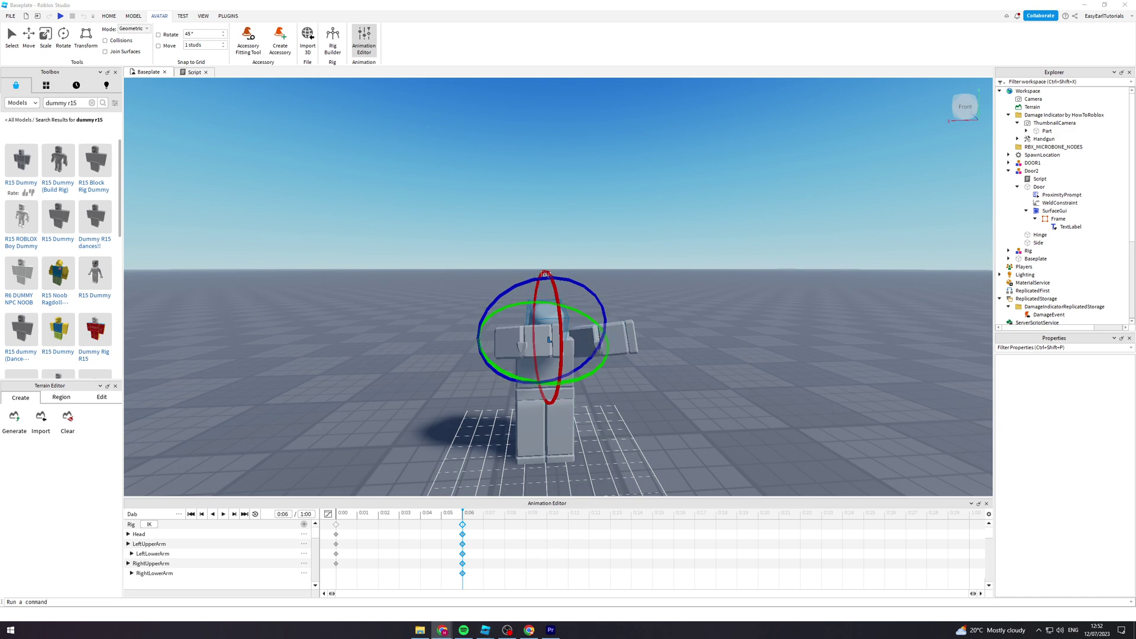
pyautogui.click(178, 515)
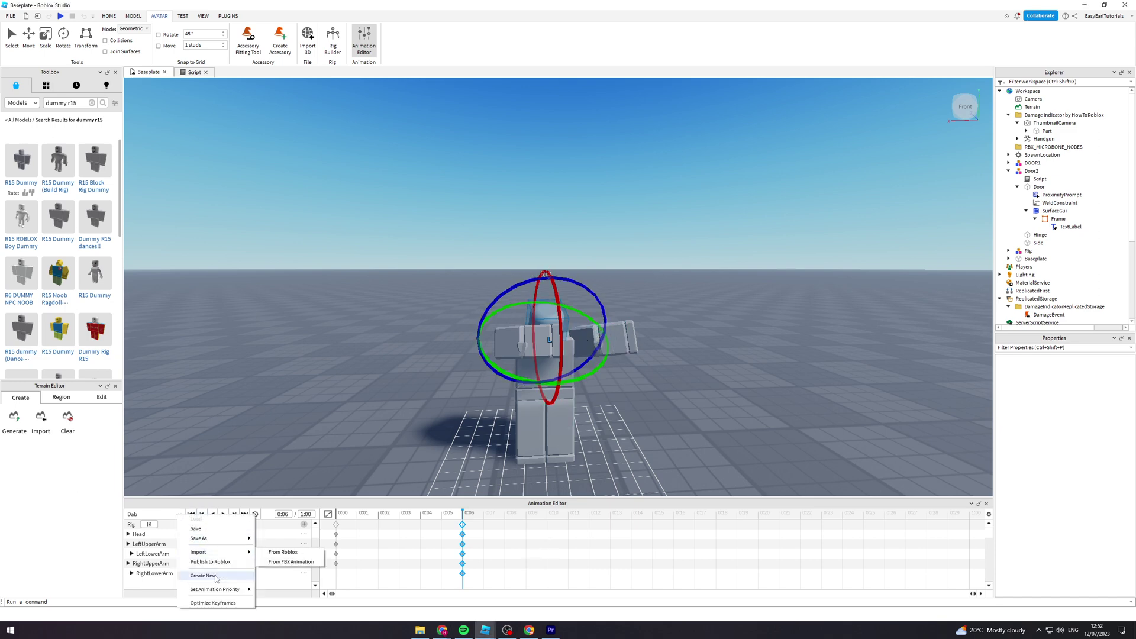
pyautogui.moveTo(226, 590)
pyautogui.click(277, 604)
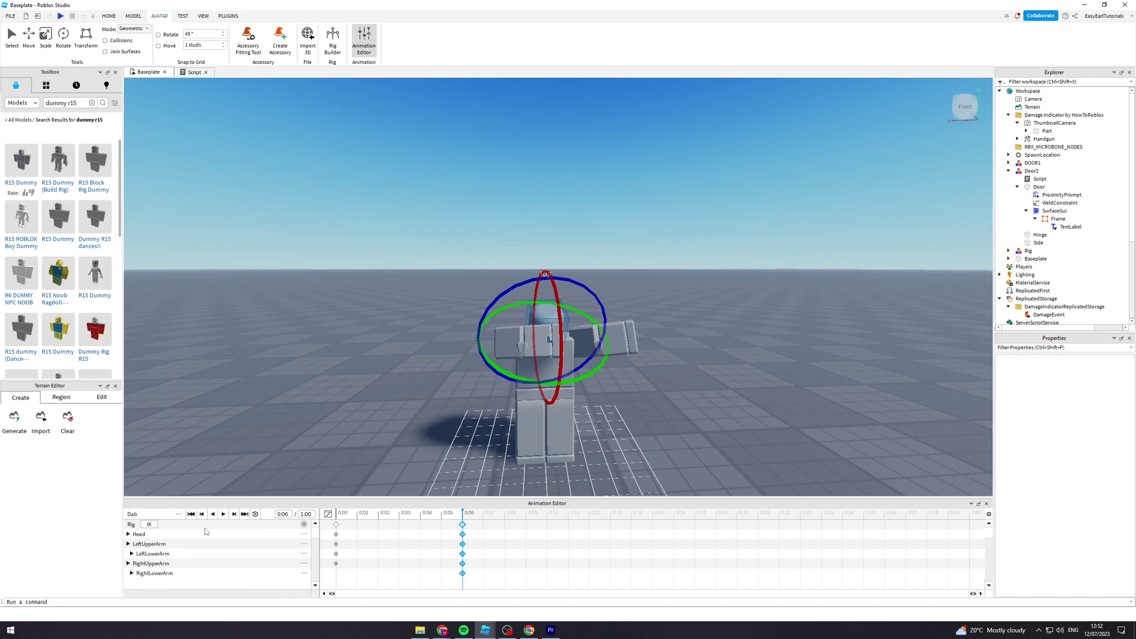
# Publish the Dab animation to Roblox with the title Dab1 and copy its asset ID
pyautogui.click(180, 515)
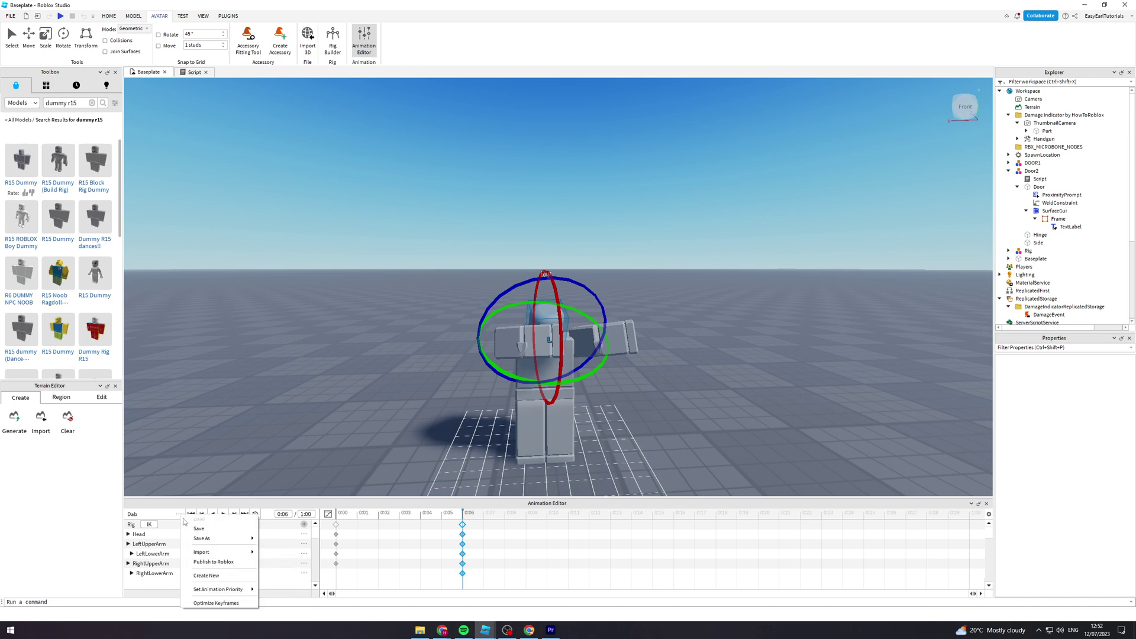
pyautogui.click(216, 562)
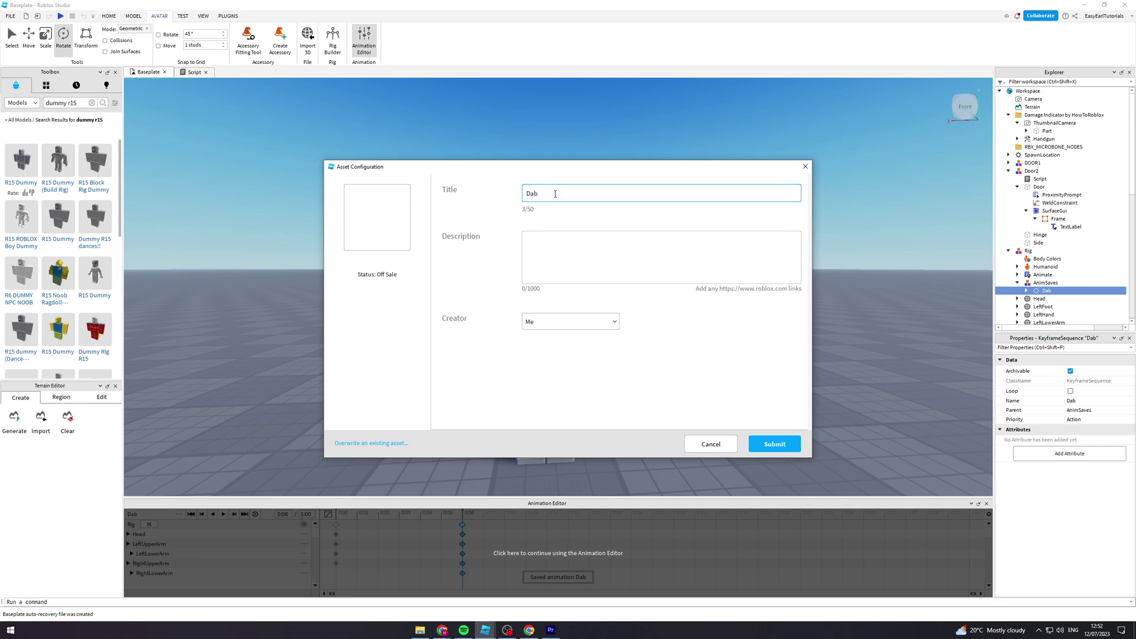
pyautogui.click(775, 444)
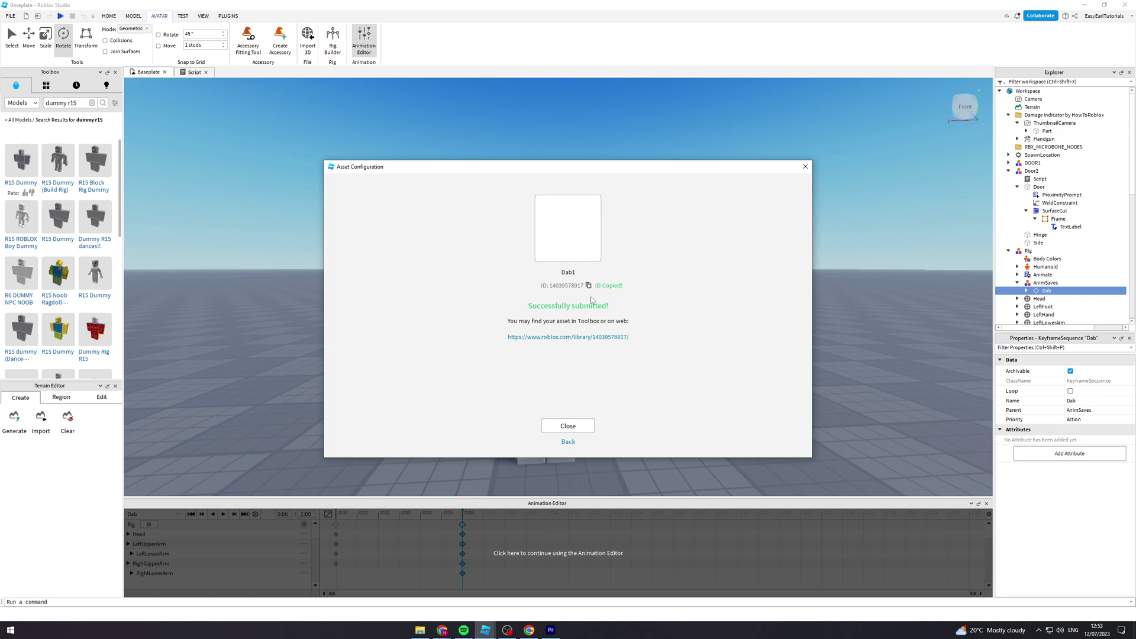
pyautogui.click(569, 426)
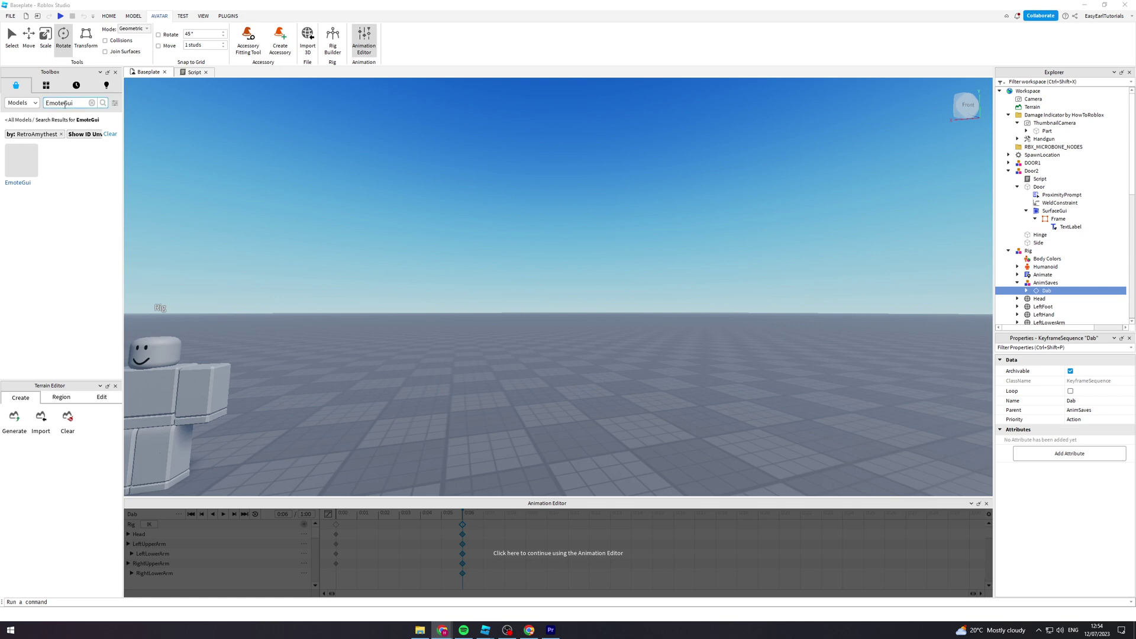
# Insert the EmoteGui model from the Toolbox and accept the notice about its scripts
pyautogui.click(17, 178)
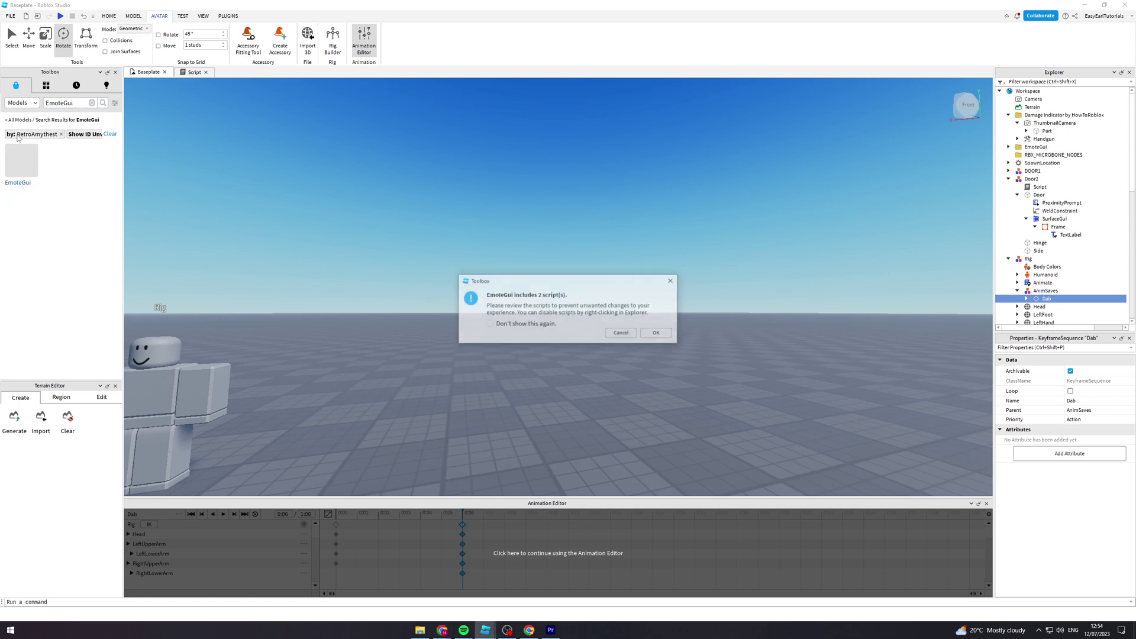
pyautogui.click(668, 334)
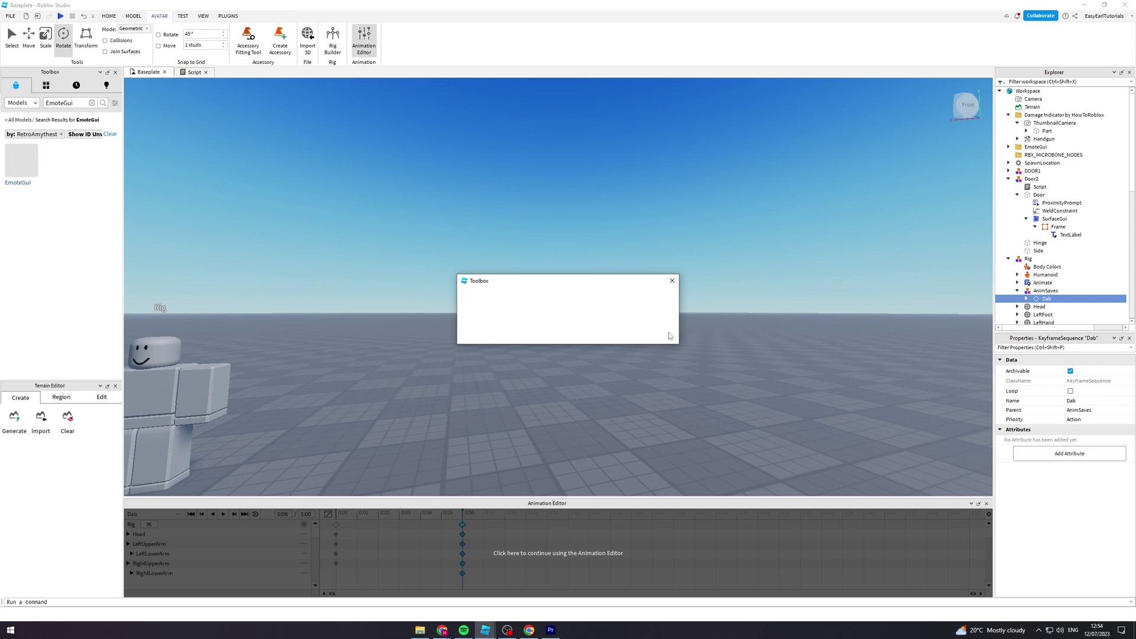
# Move the UngroupInStarterGui model from the EmoteGui folder into StarterGui and ungroup it
pyautogui.click(1008, 147)
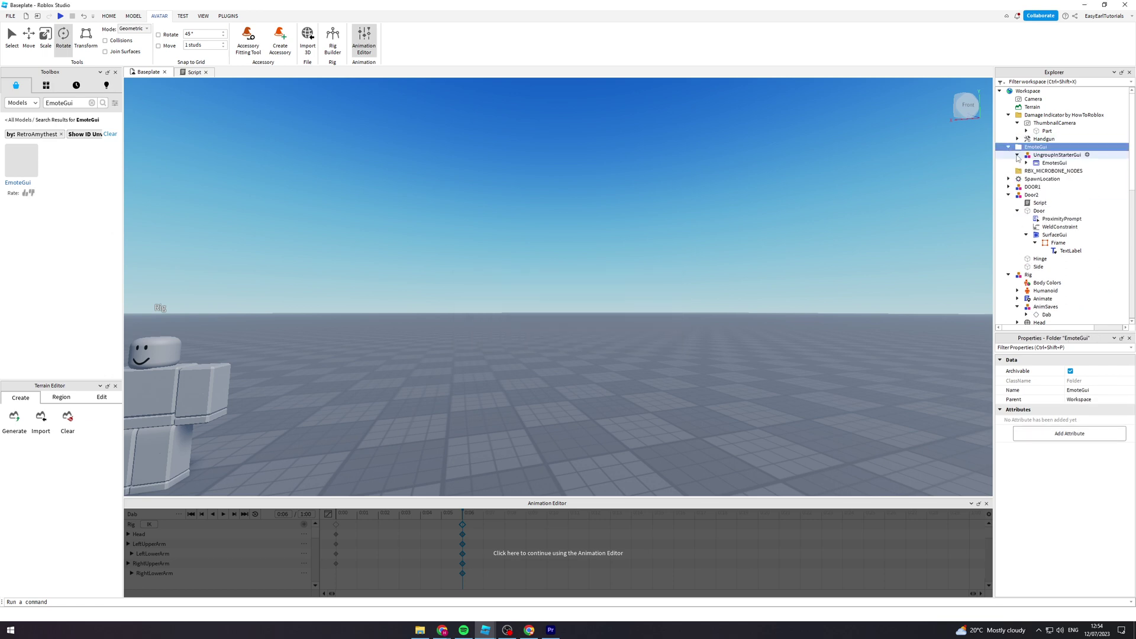
pyautogui.click(1018, 154)
pyautogui.click(1034, 155)
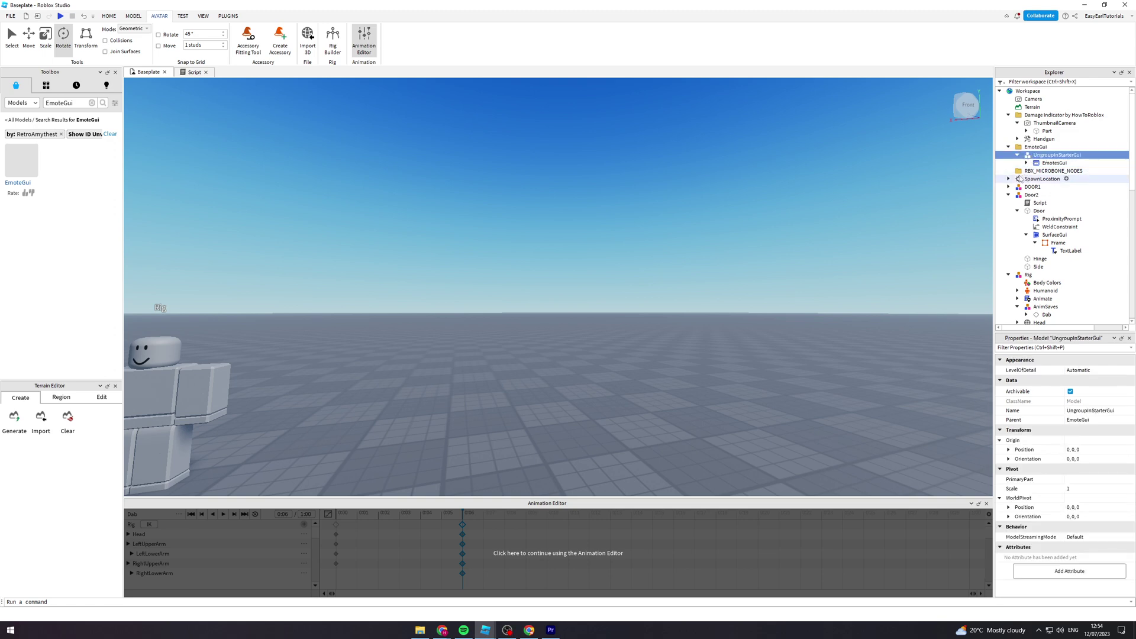
pyautogui.click(1009, 195)
pyautogui.click(1009, 203)
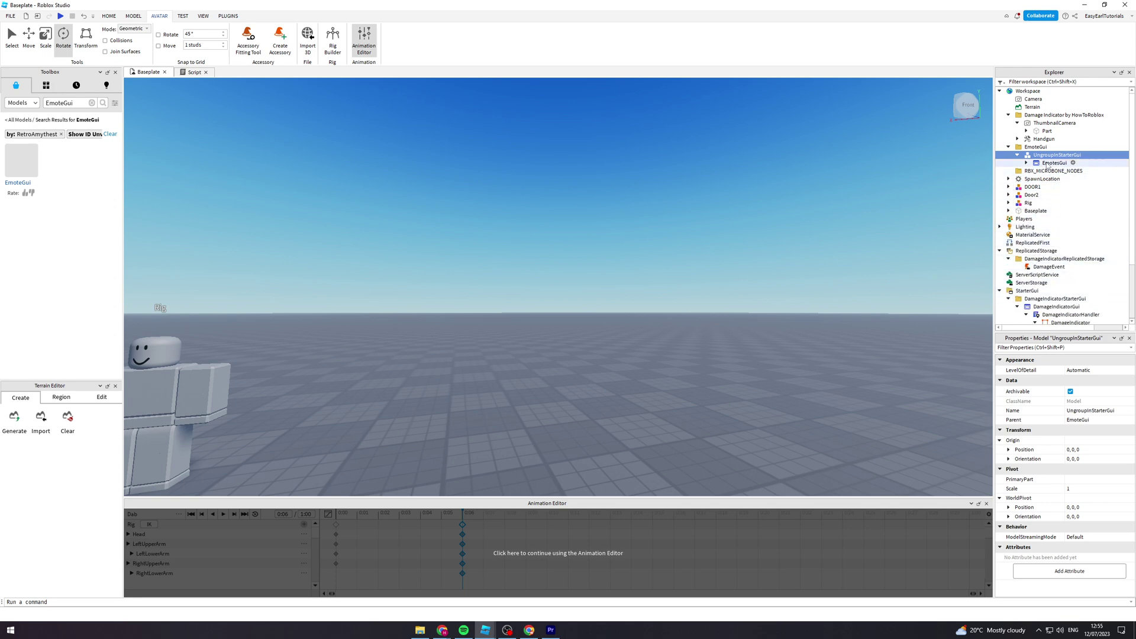
pyautogui.moveTo(1048, 156); pyautogui.dragTo(1055, 291)
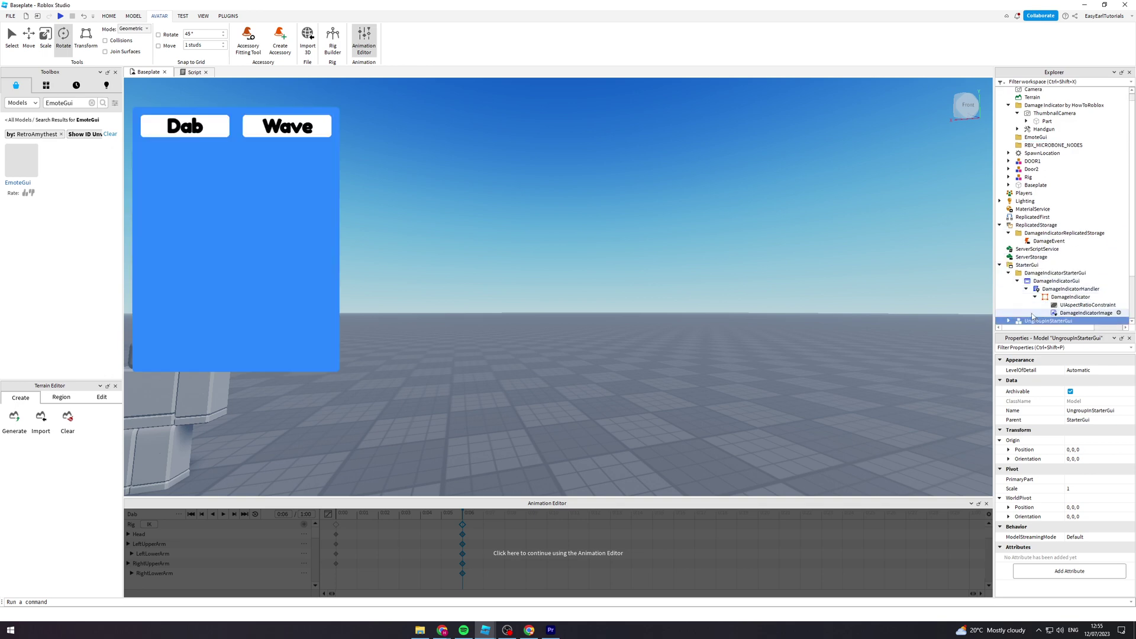
pyautogui.rightClick(1034, 320)
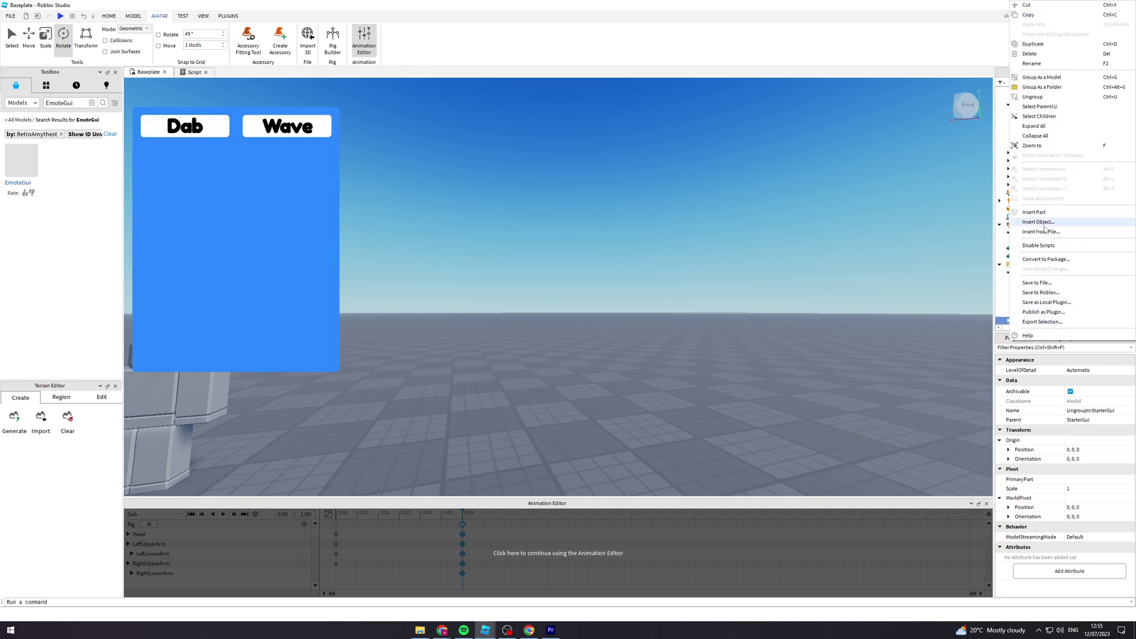
pyautogui.click(1051, 97)
pyautogui.scroll(-2, 1047, 256)
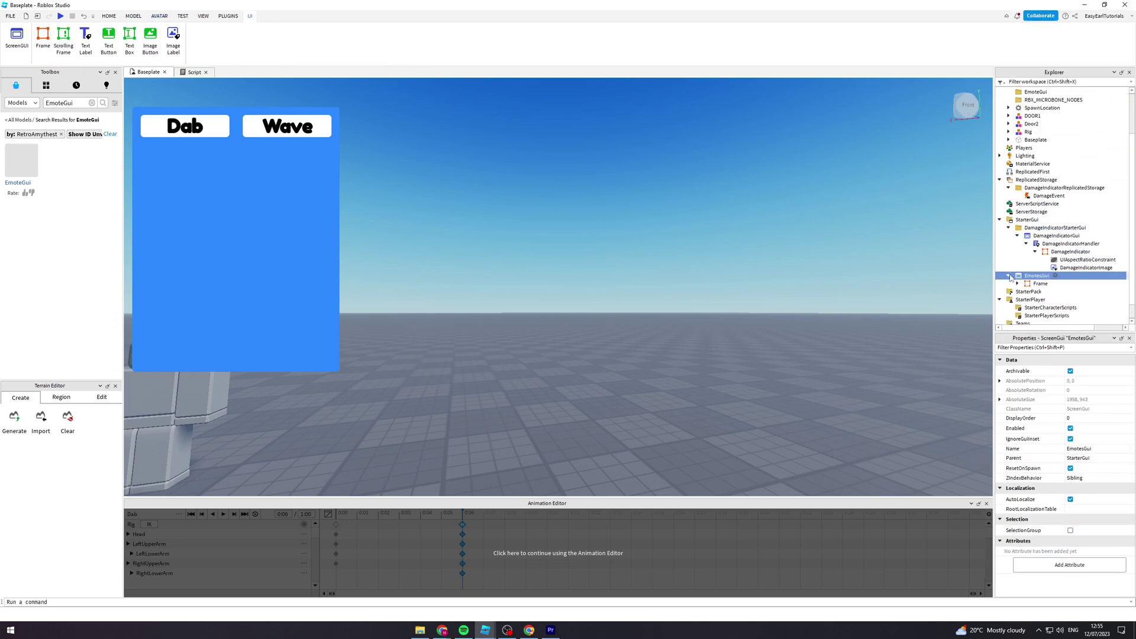
# Set the EmotesGui frame's background colour to 35, 160, 255 and make the background slightly transparent
pyautogui.click(1008, 275)
pyautogui.click(1017, 283)
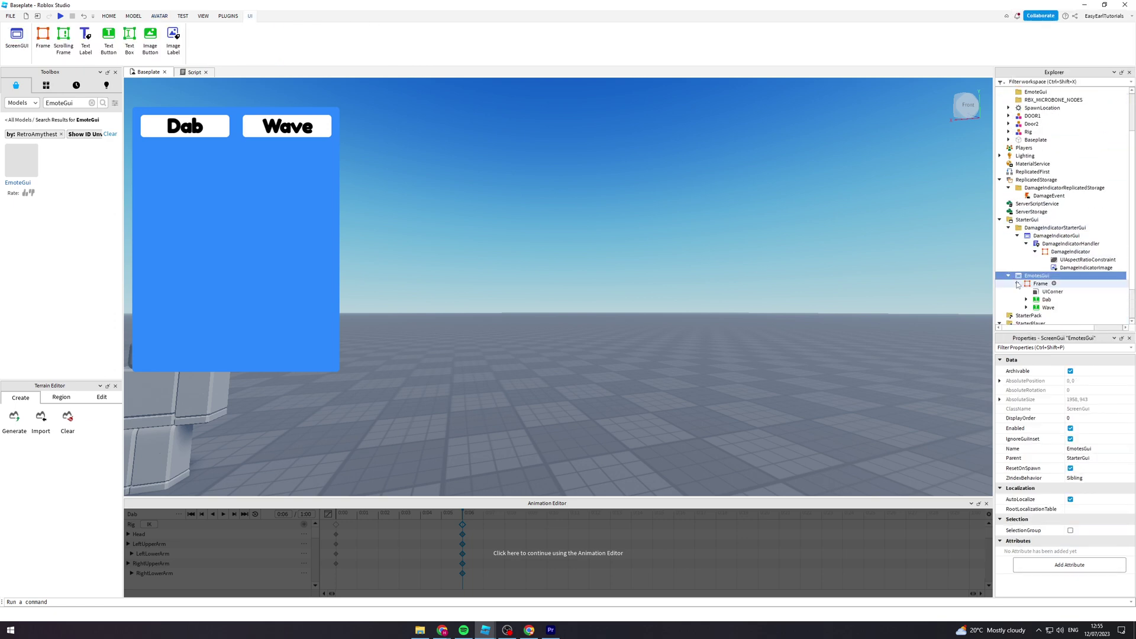
pyautogui.click(1017, 284)
pyautogui.click(1017, 284)
pyautogui.click(1039, 284)
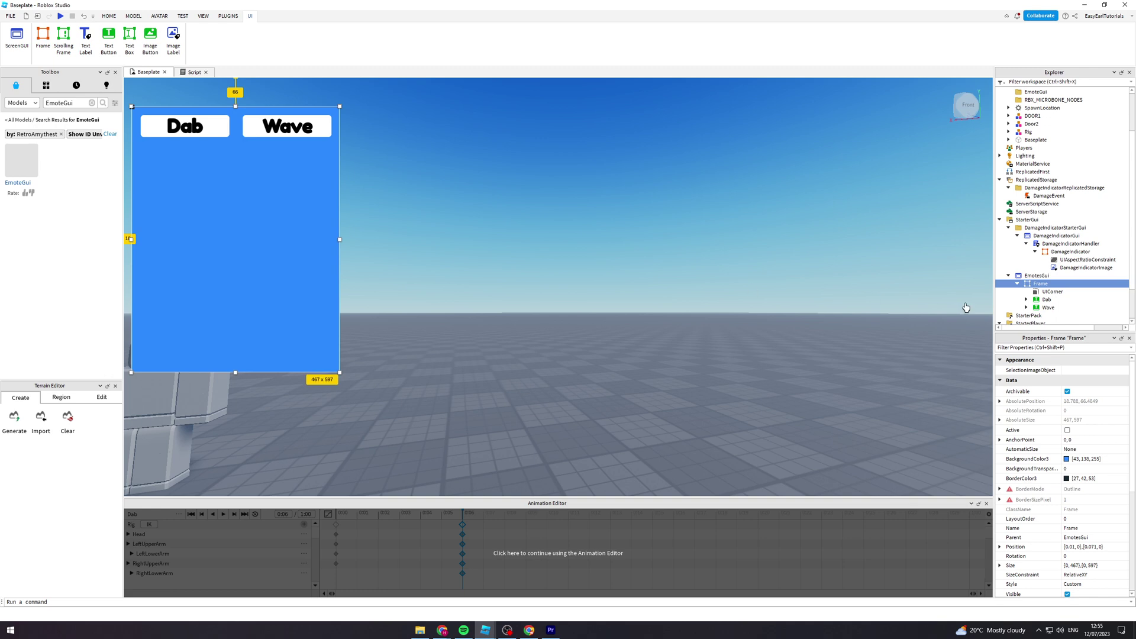
pyautogui.click(1066, 460)
pyautogui.moveTo(591, 251)
pyautogui.mouseDown()
pyautogui.moveTo(567, 255)
pyautogui.moveTo(603, 250)
pyautogui.mouseUp()
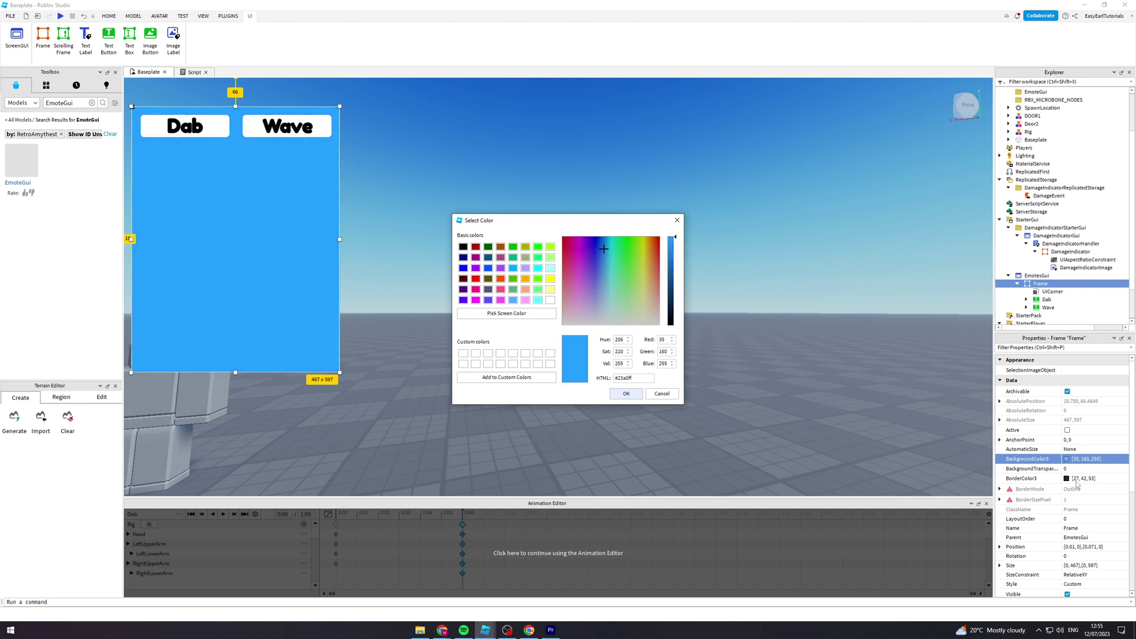
pyautogui.click(636, 395)
pyautogui.click(1069, 469)
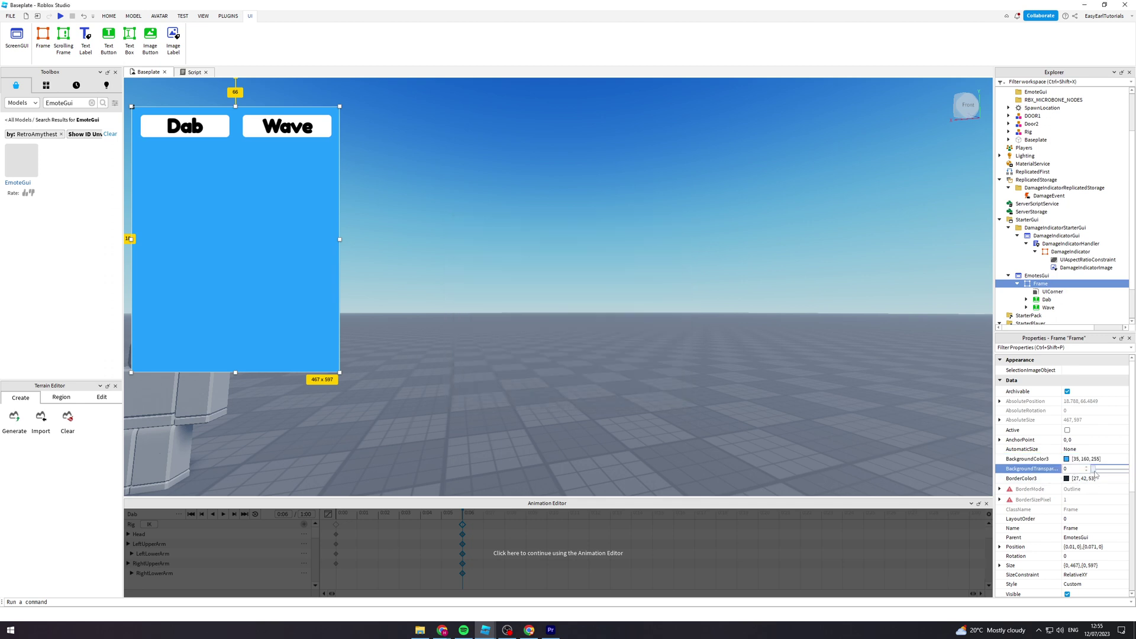
pyautogui.moveTo(1096, 474); pyautogui.dragTo(1108, 471)
# Move the emotes frame up in the viewport and reduce its height to just below the emote buttons
pyautogui.moveTo(281, 216); pyautogui.dragTo(279, 226)
pyautogui.moveTo(339, 114); pyautogui.dragTo(338, 147)
pyautogui.moveTo(301, 207); pyautogui.dragTo(290, 152)
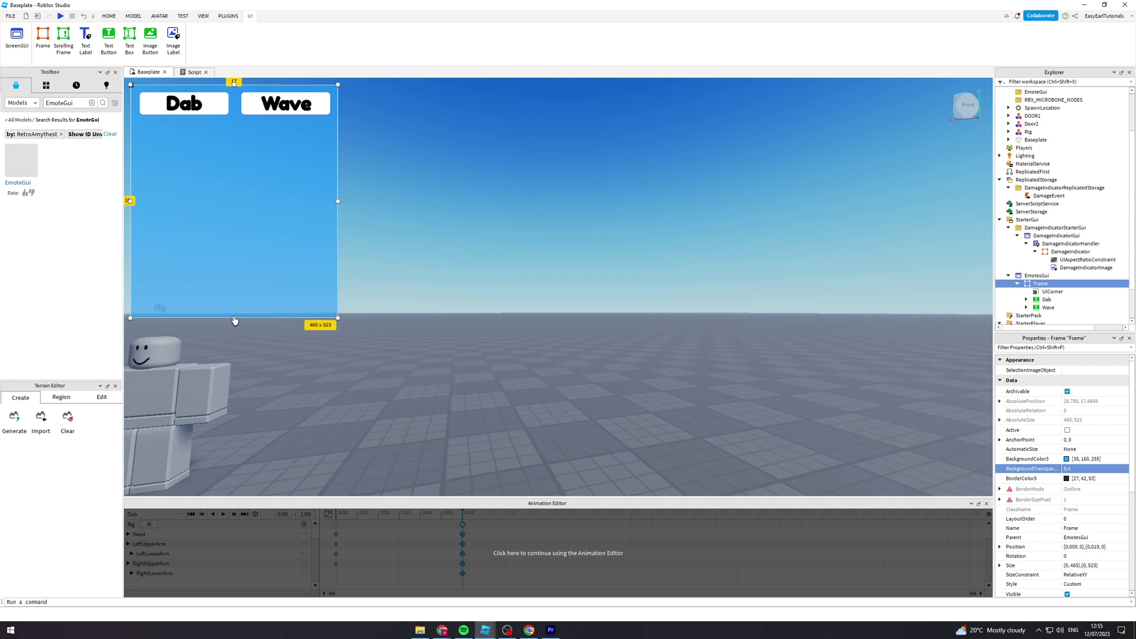
pyautogui.moveTo(234, 317); pyautogui.dragTo(248, 194)
pyautogui.click(429, 177)
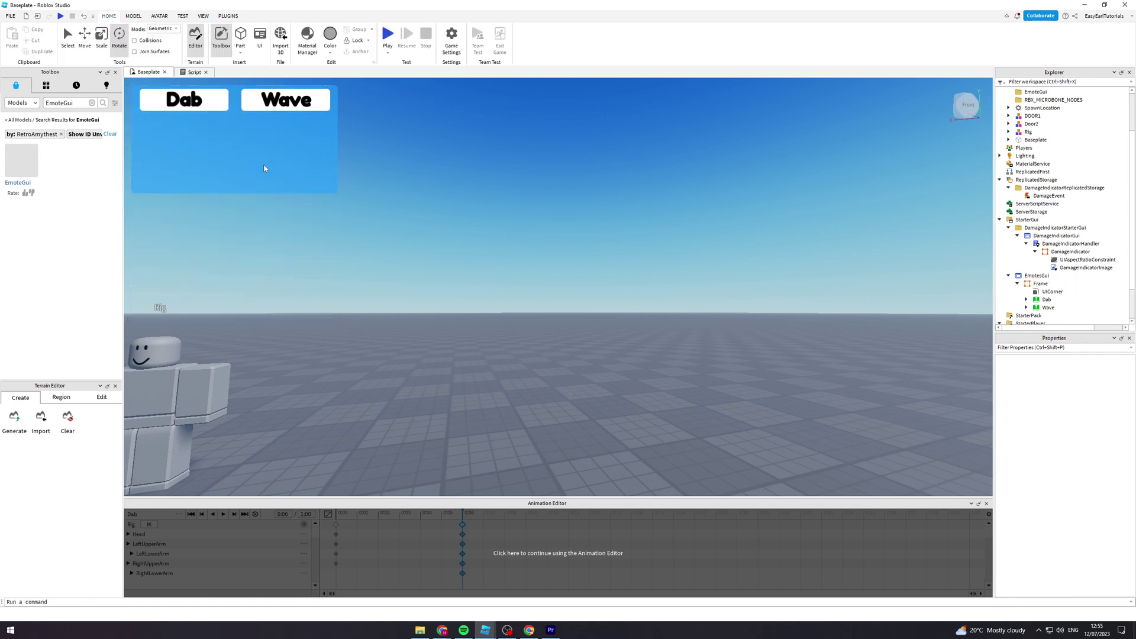
# Open the DabScript under the Dab button to examine its code, and return to the Baseplate view
pyautogui.click(1027, 219)
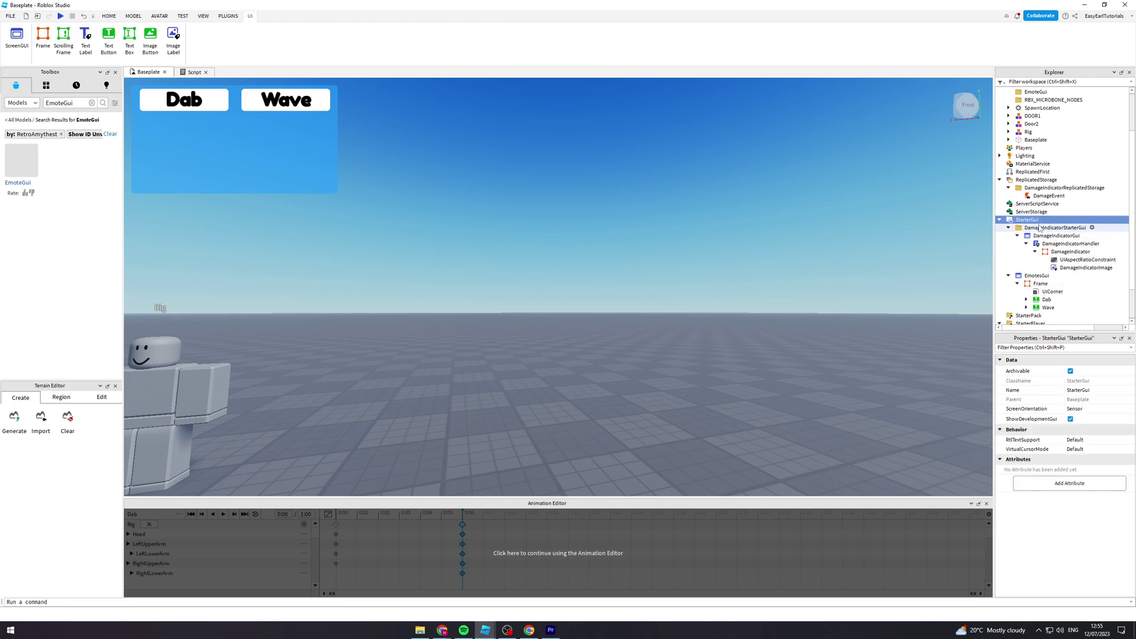
pyautogui.click(1036, 275)
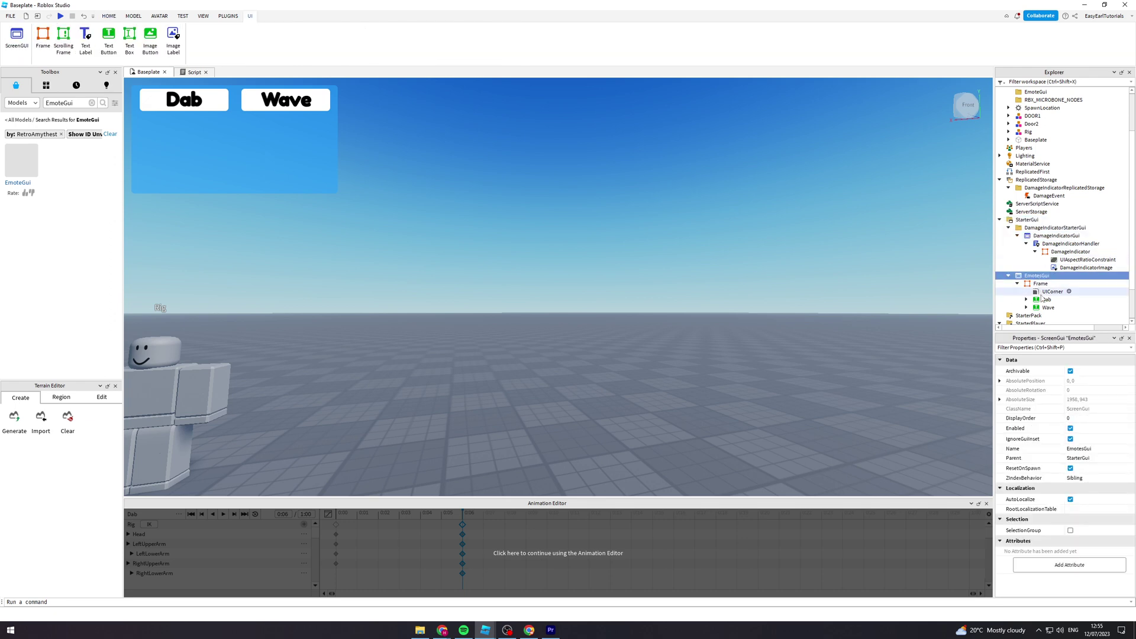
pyautogui.scroll(-1, 1039, 289)
pyautogui.click(1026, 277)
pyautogui.doubleClick(1054, 293)
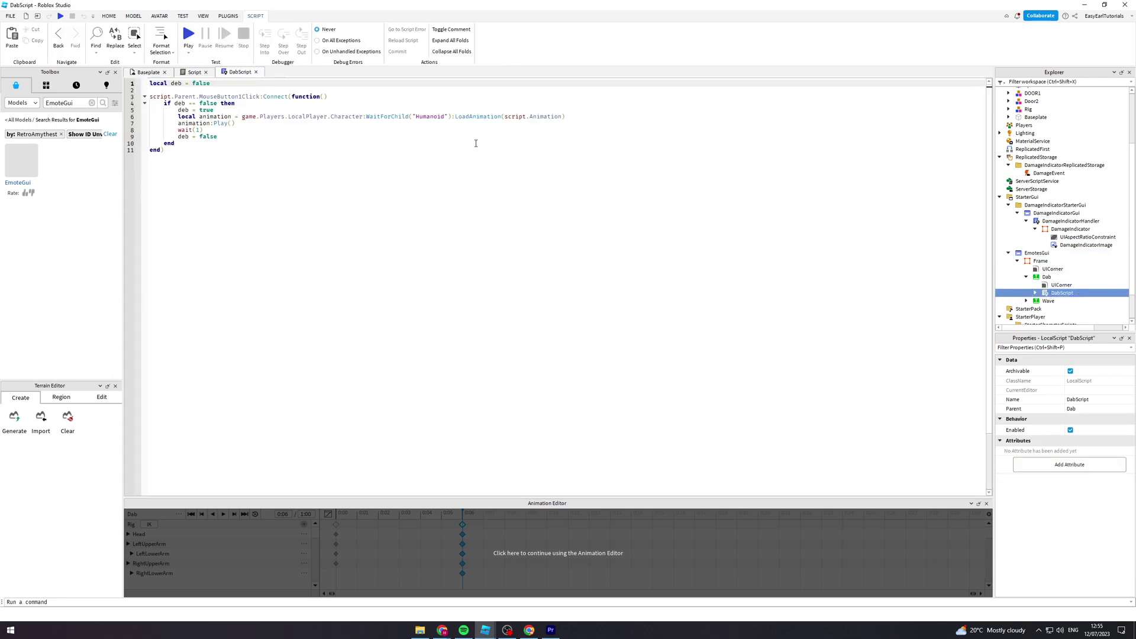
pyautogui.click(191, 74)
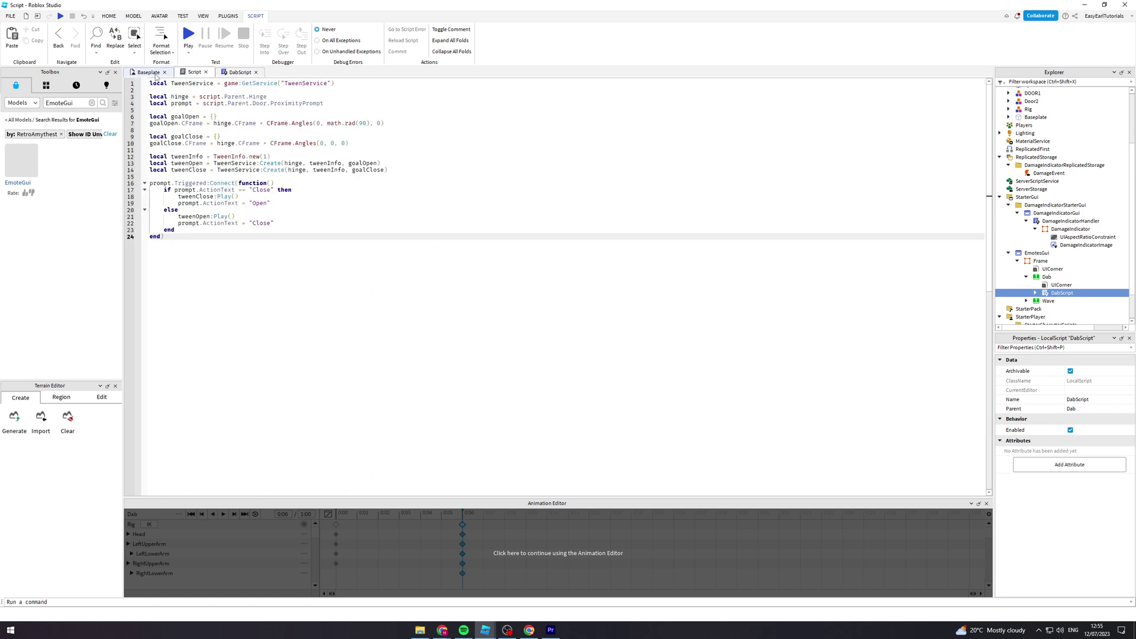
pyautogui.click(156, 75)
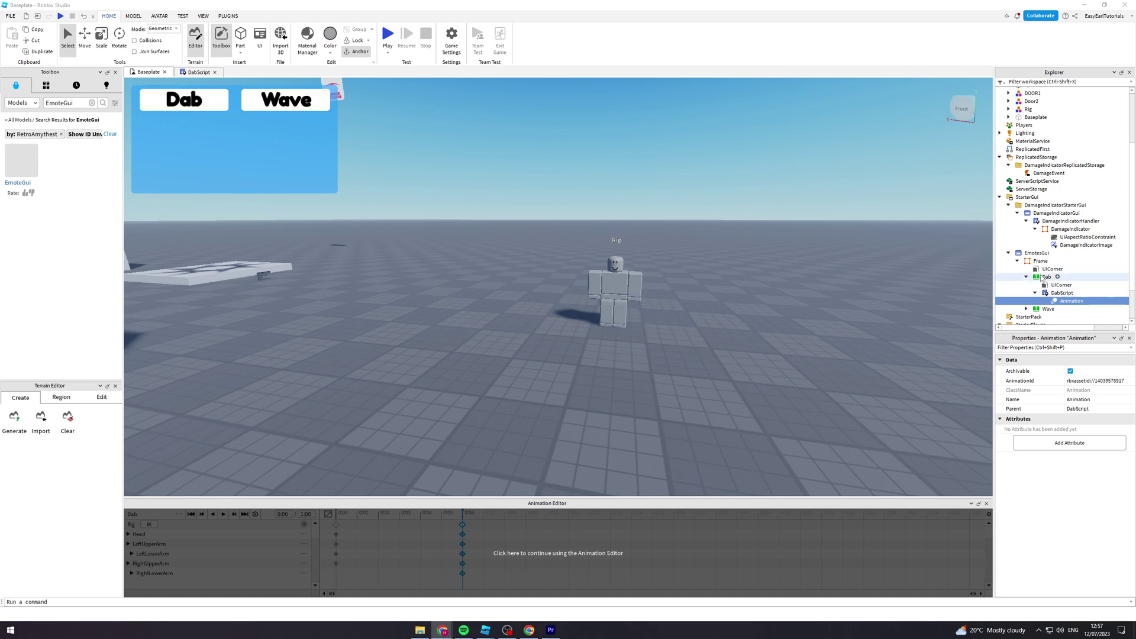
# Duplicate the Dab button and place the copy directly below the original
pyautogui.click(1042, 276)
pyautogui.click(1027, 277)
pyautogui.click(1027, 278)
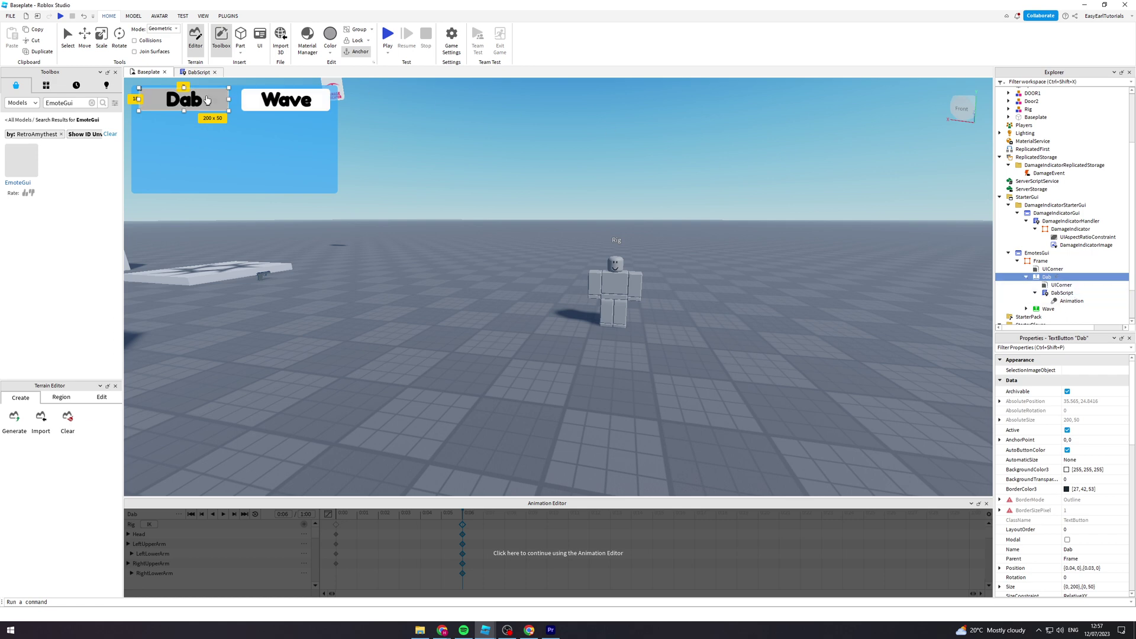
pyautogui.rightClick(1048, 277)
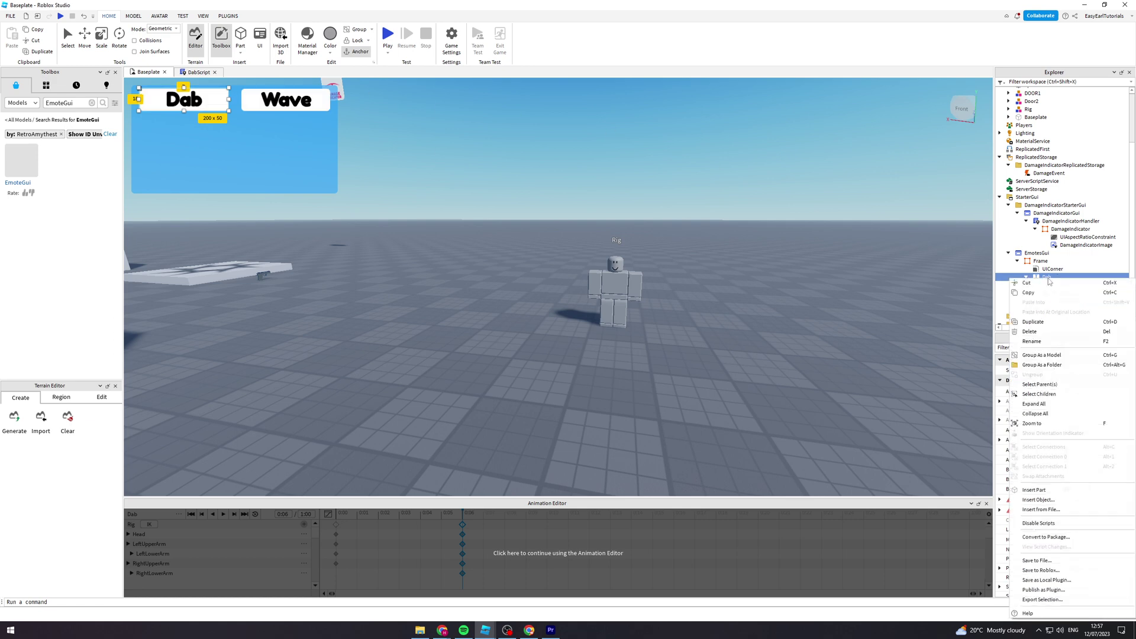
pyautogui.click(1034, 321)
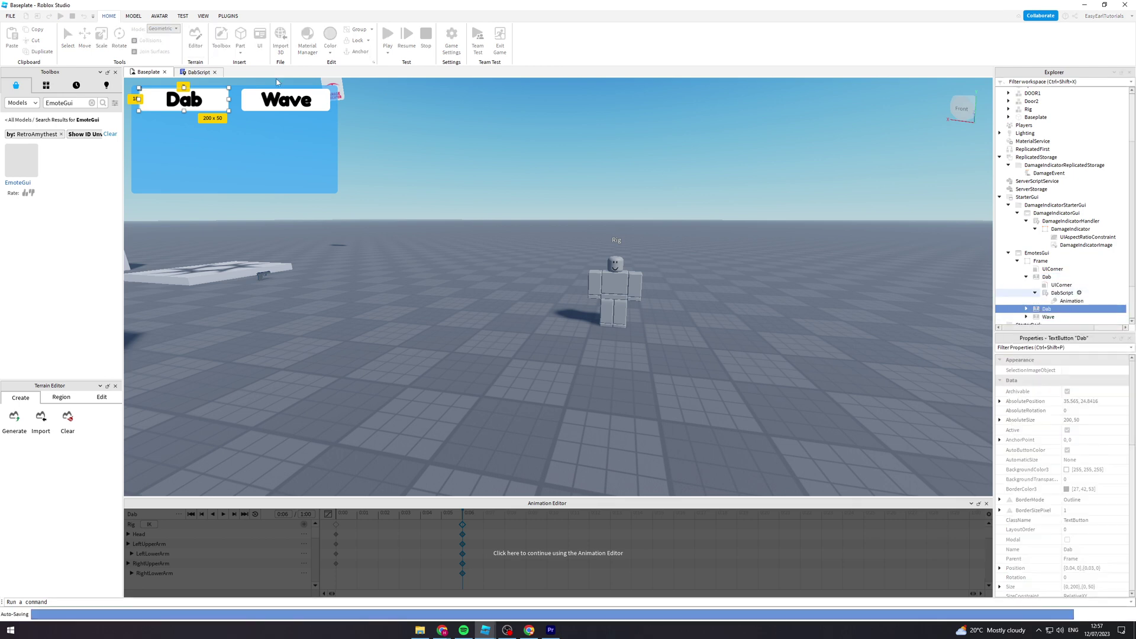
pyautogui.moveTo(210, 104)
pyautogui.mouseDown()
pyautogui.moveTo(213, 137)
pyautogui.moveTo(214, 126)
pyautogui.mouseUp()
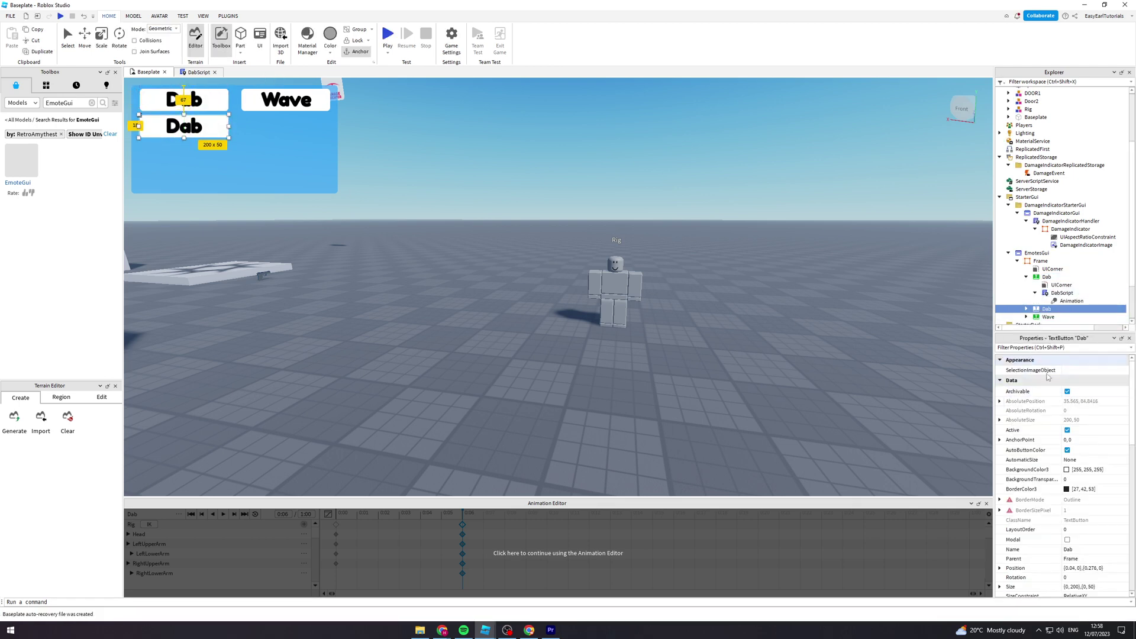
# Rename the duplicated Dab button to Kick
pyautogui.scroll(-4, 1061, 414)
pyautogui.click(1068, 433)
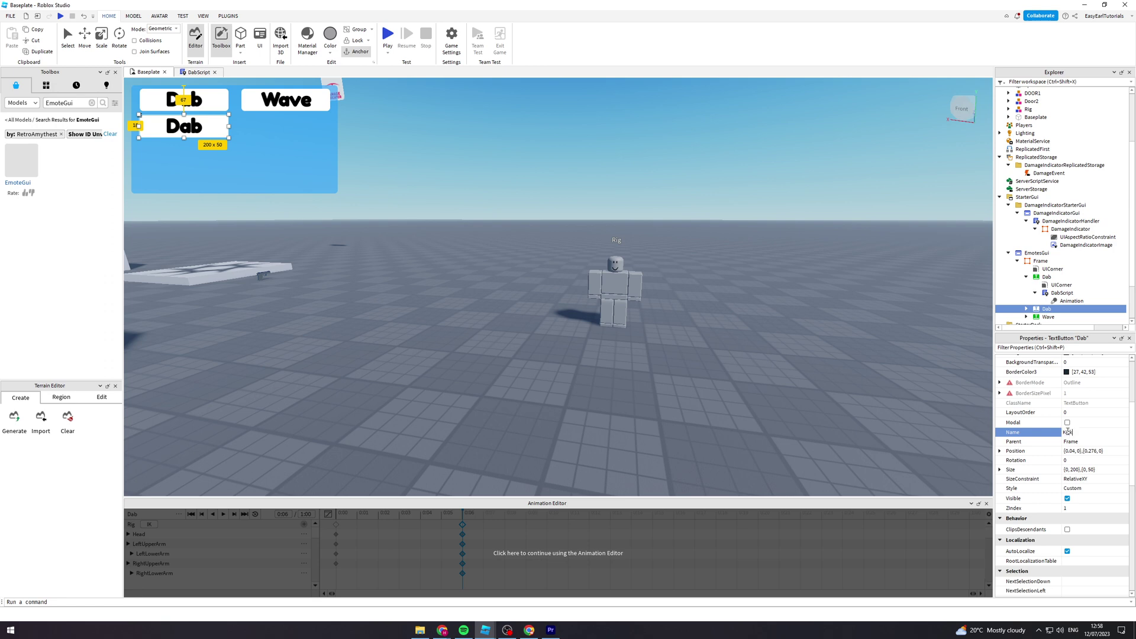
pyautogui.press('Return')
# Change the duplicated button's displayed text to Kick and move the button slightly further down
pyautogui.scroll(-3, 1074, 494)
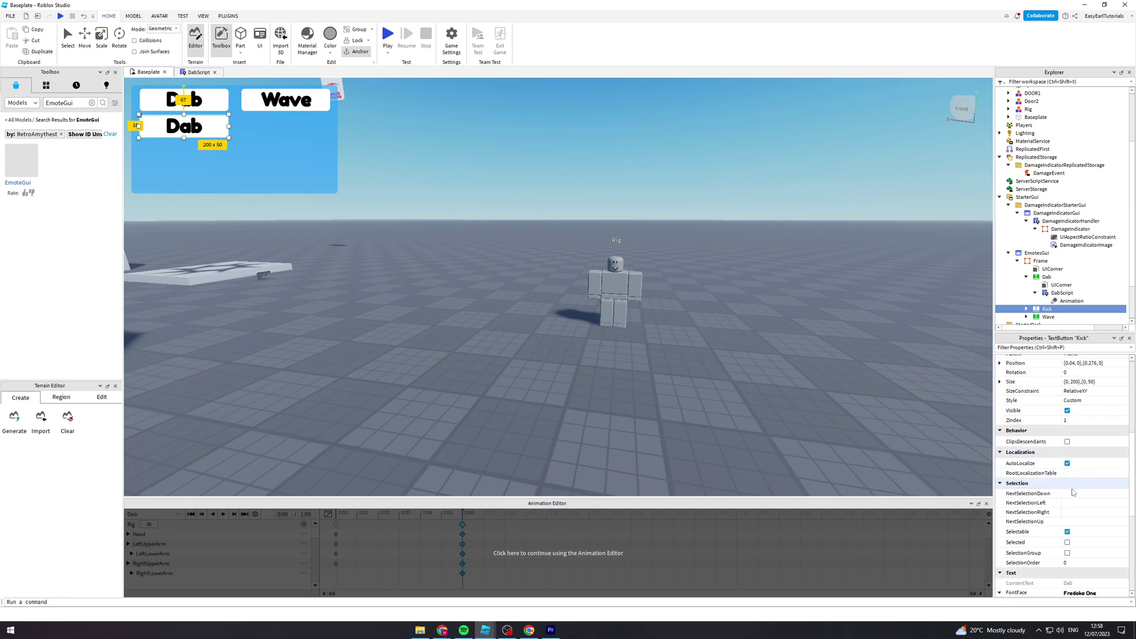
pyautogui.scroll(-5, 1074, 494)
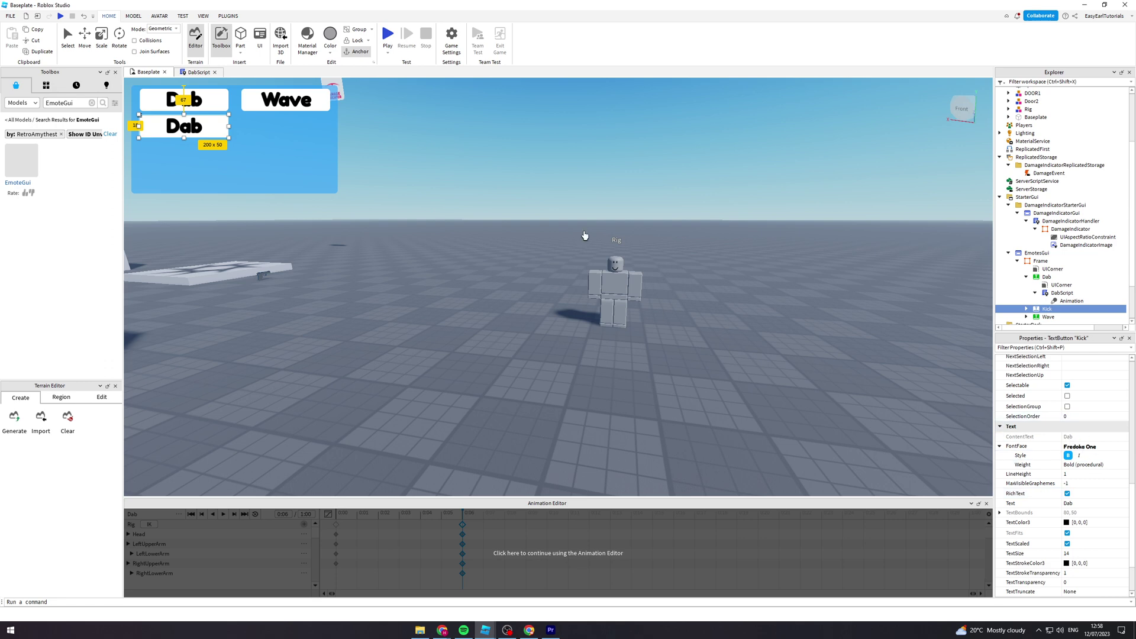
pyautogui.doubleClick(183, 125)
pyautogui.doubleClick(183, 125)
pyautogui.write('Kick')
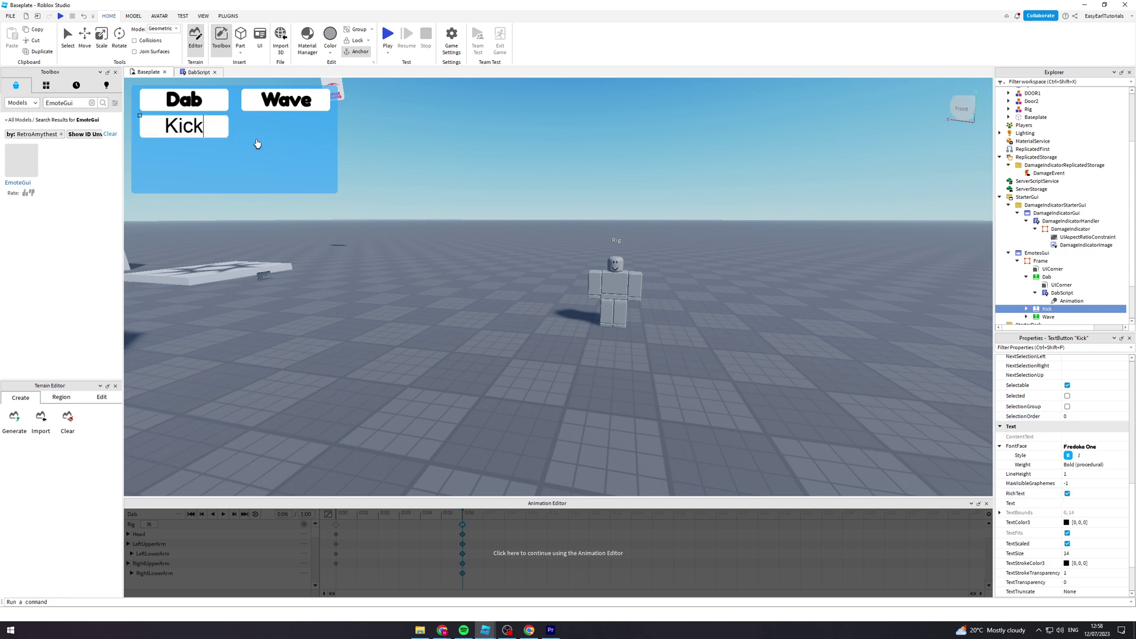
pyautogui.click(256, 142)
pyautogui.moveTo(214, 123); pyautogui.dragTo(214, 128)
# Examine the AnimationId of the Animation object under the Dab button's DabScript, where the published asset ID goes
pyautogui.click(212, 104)
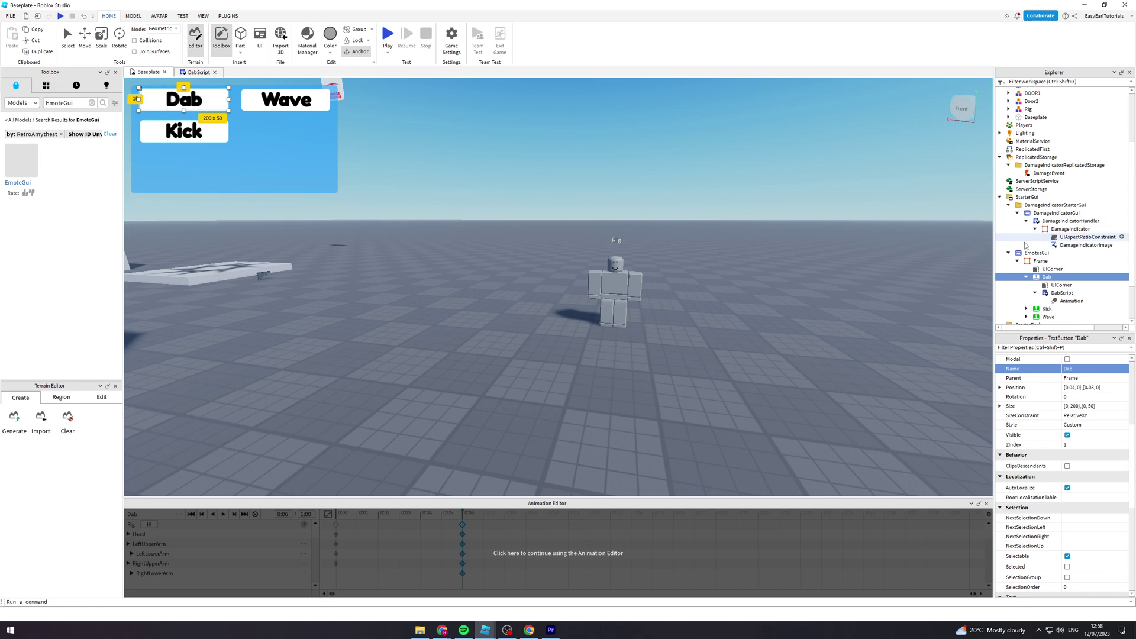
pyautogui.click(1035, 293)
pyautogui.click(1027, 277)
pyautogui.click(1027, 277)
pyautogui.click(1036, 293)
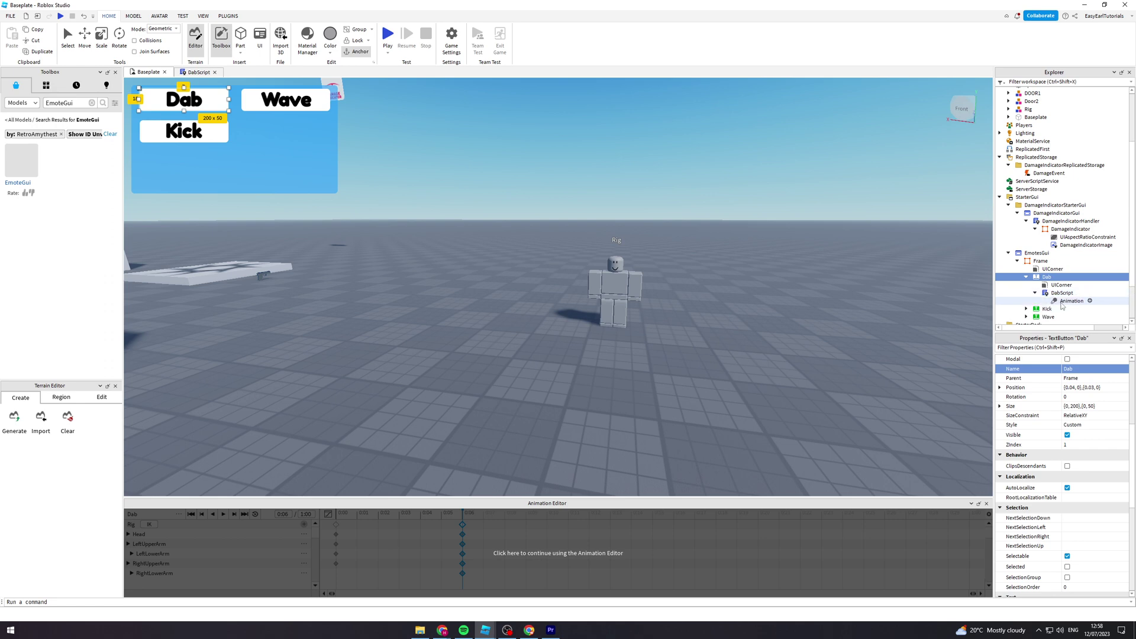
pyautogui.click(1062, 302)
pyautogui.doubleClick(1106, 380)
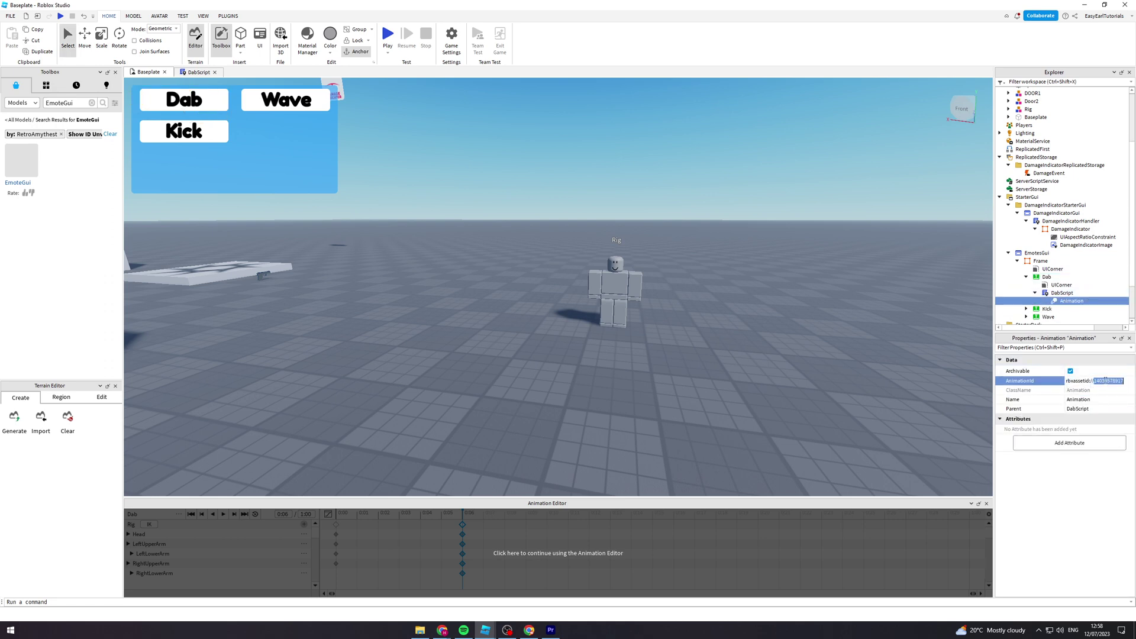
pyautogui.press('Return')
pyautogui.click(878, 292)
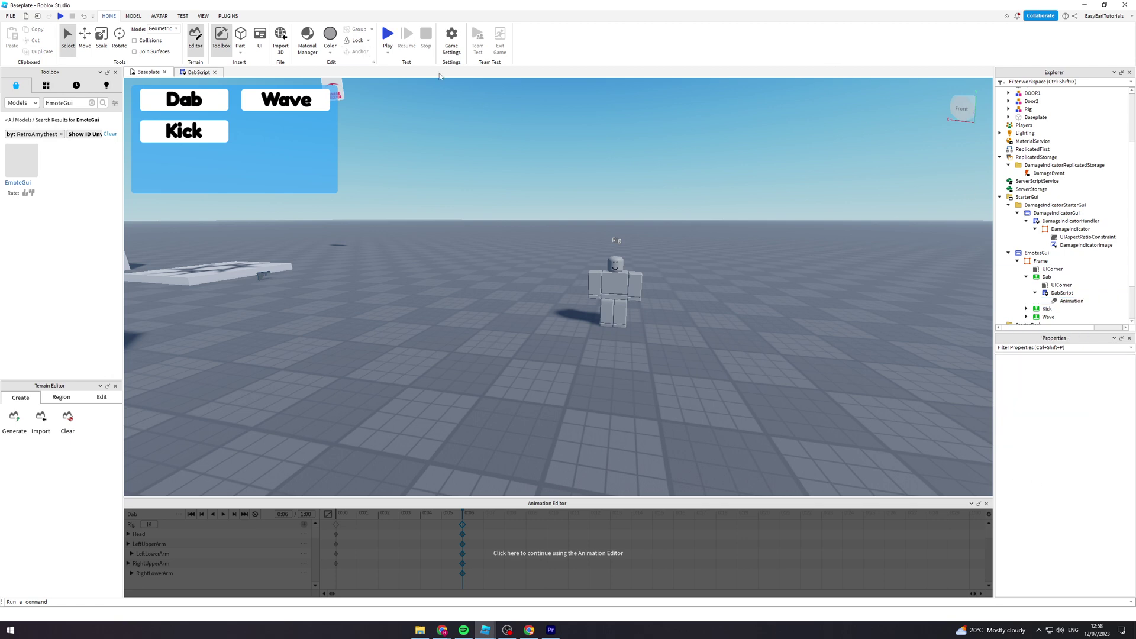
# Start a playtest with the character turned towards the camera and trigger the Dab emote
pyautogui.click(387, 35)
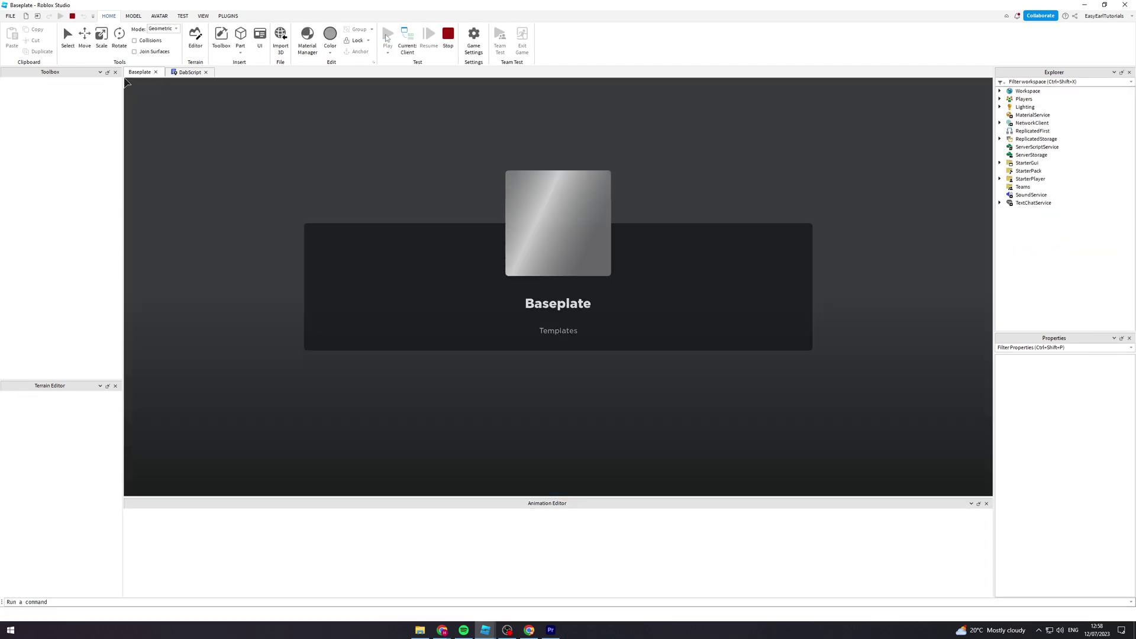
pyautogui.press('w')
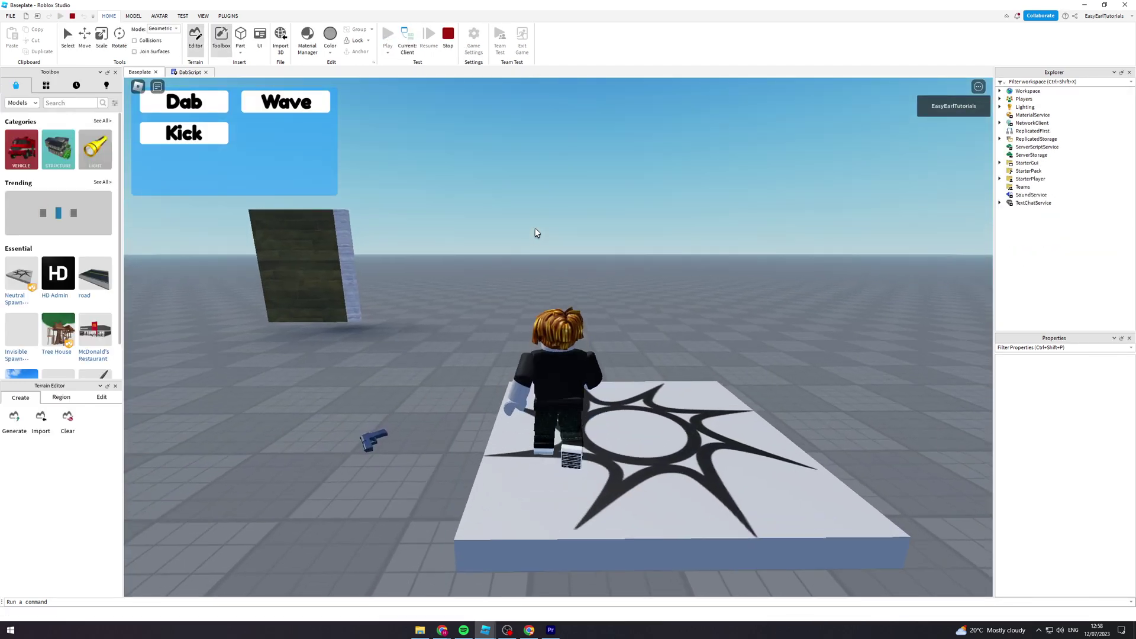
pyautogui.press('s')
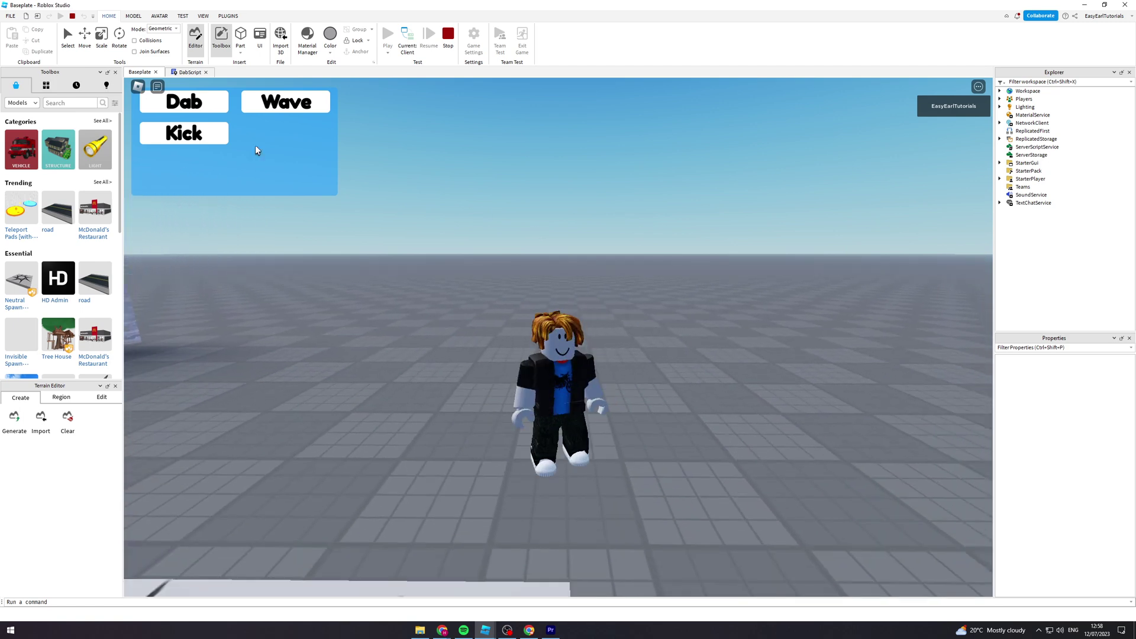
pyautogui.click(175, 106)
pyautogui.click(185, 108)
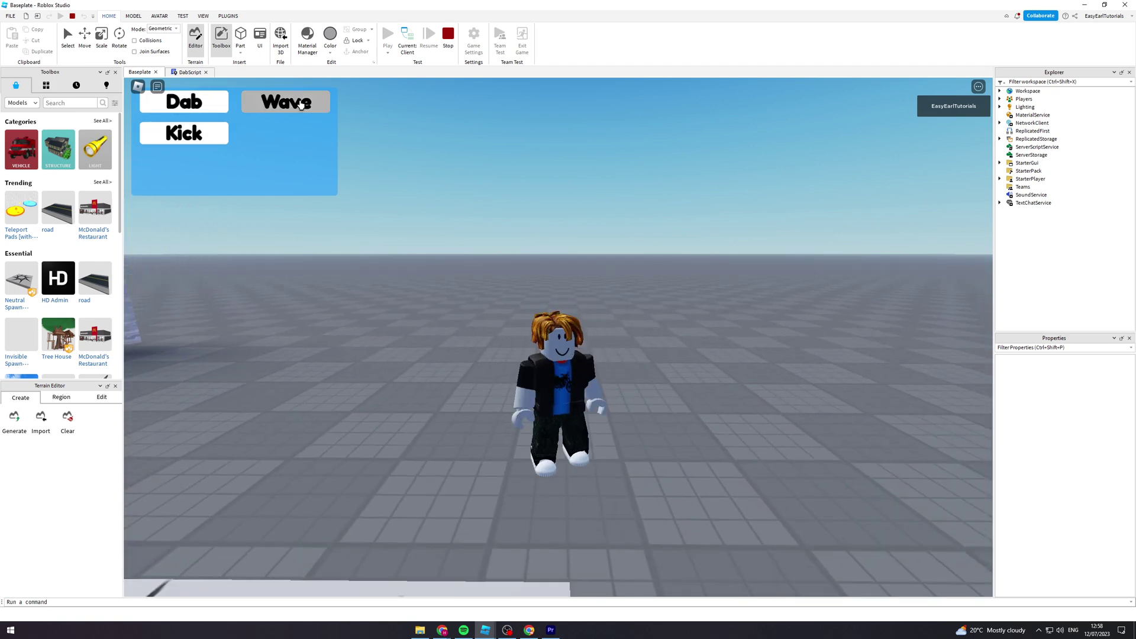
# Test the Wave, Kick and Dab emote buttons repeatedly on the character and end the playtest
pyautogui.click(298, 102)
pyautogui.click(195, 131)
pyautogui.click(281, 106)
pyautogui.click(204, 129)
pyautogui.click(189, 137)
pyautogui.click(189, 137)
pyautogui.click(193, 112)
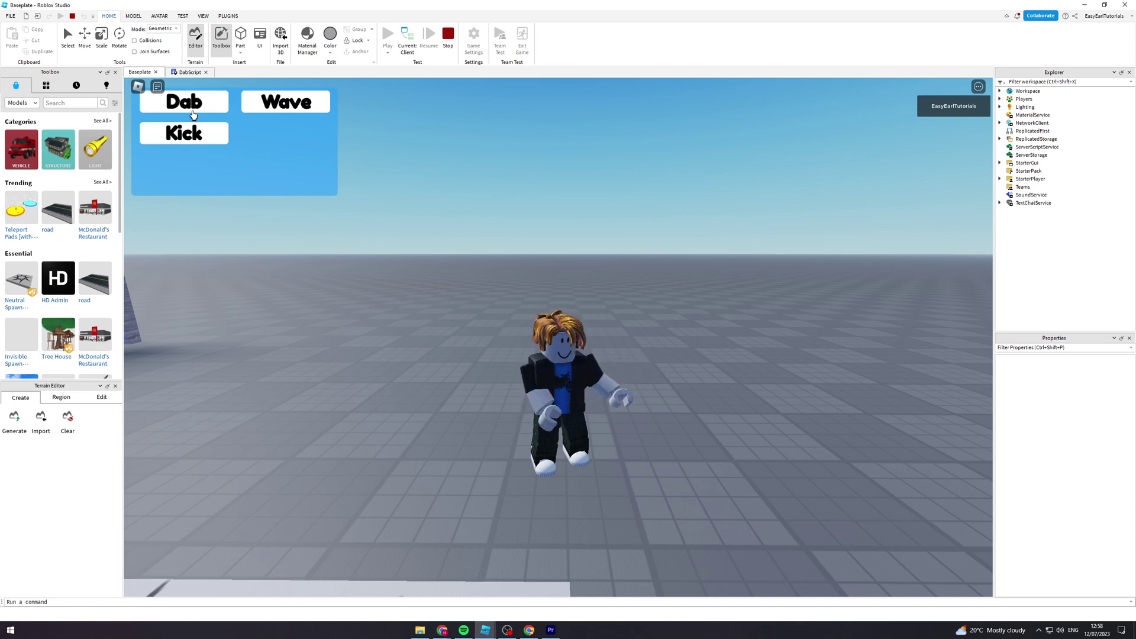
pyautogui.click(191, 111)
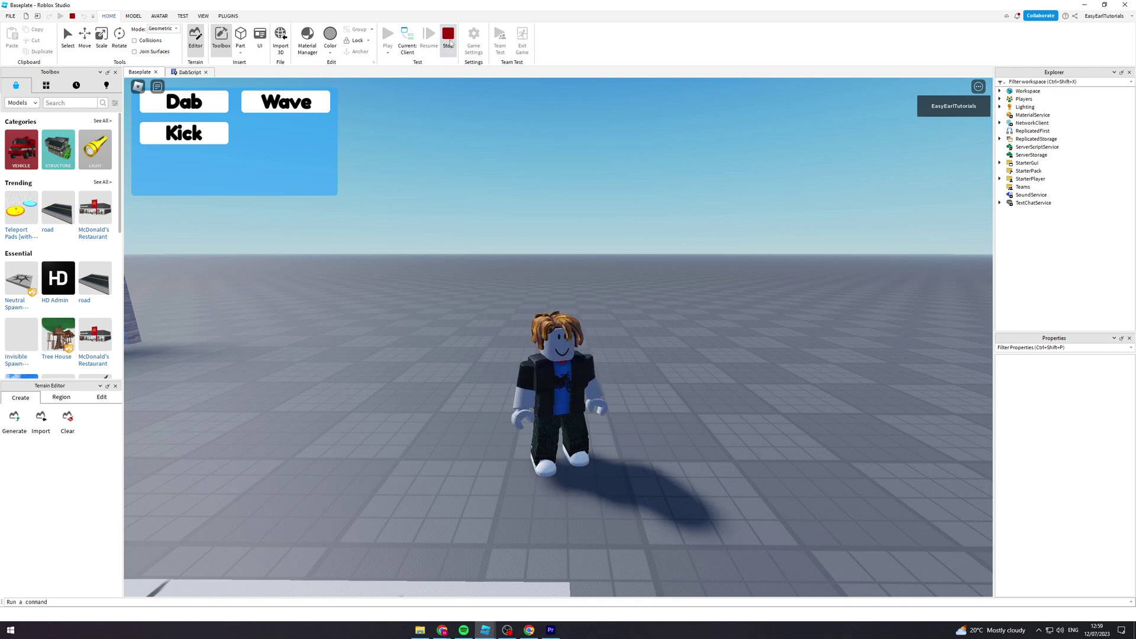
pyautogui.click(448, 37)
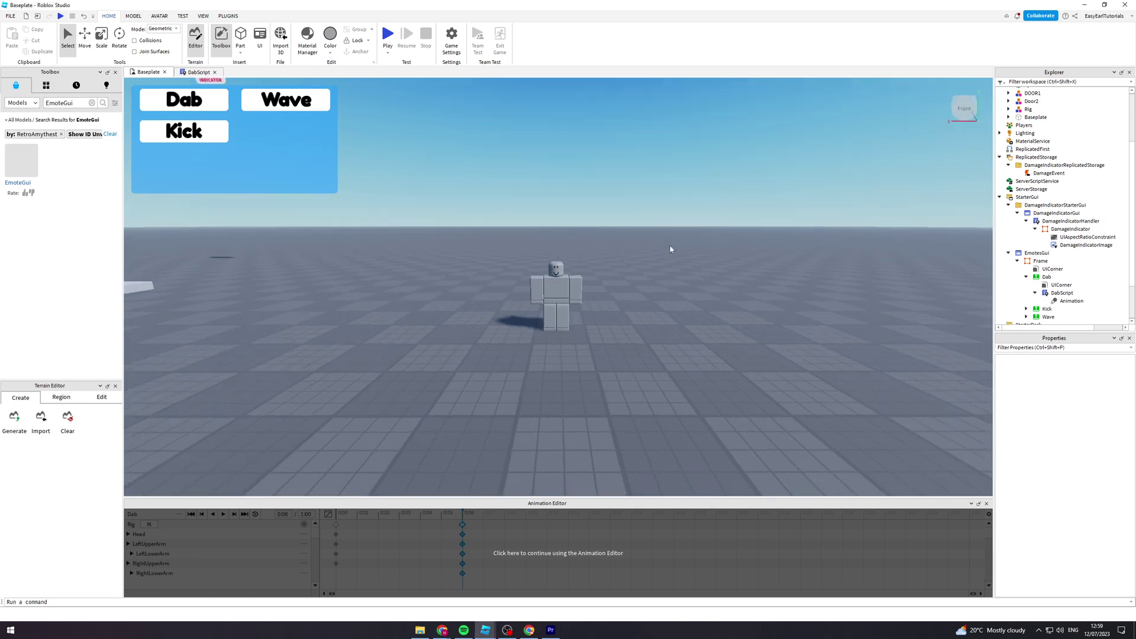
# Create a new animation named Wave for the Rig in the Animation Editor
pyautogui.click(555, 300)
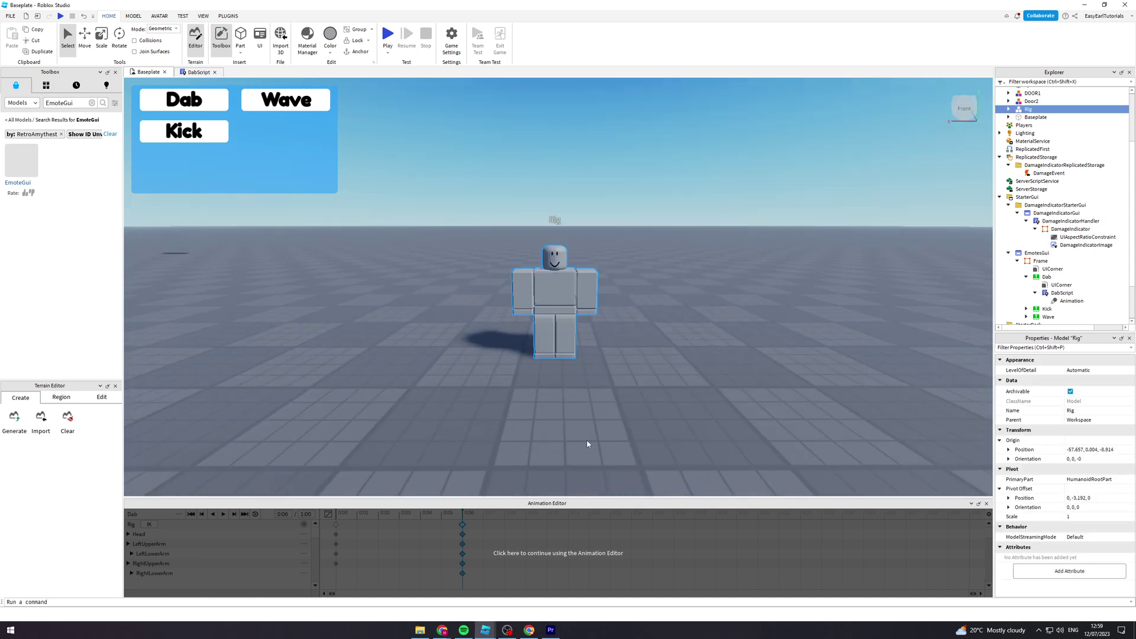
pyautogui.click(565, 563)
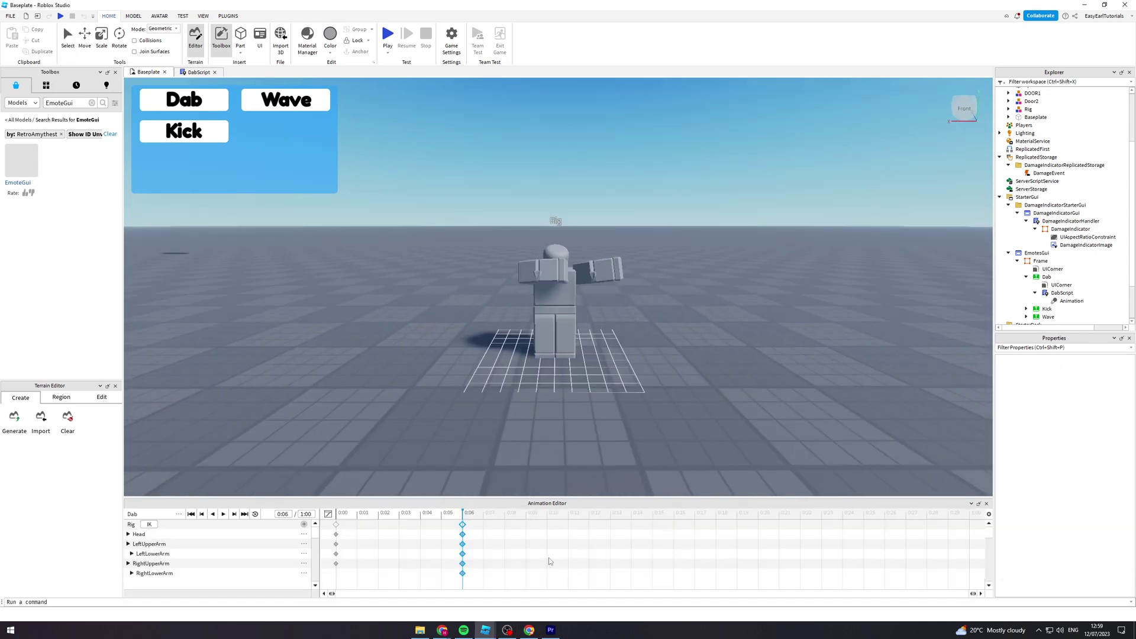
pyautogui.click(179, 513)
pyautogui.moveTo(199, 523)
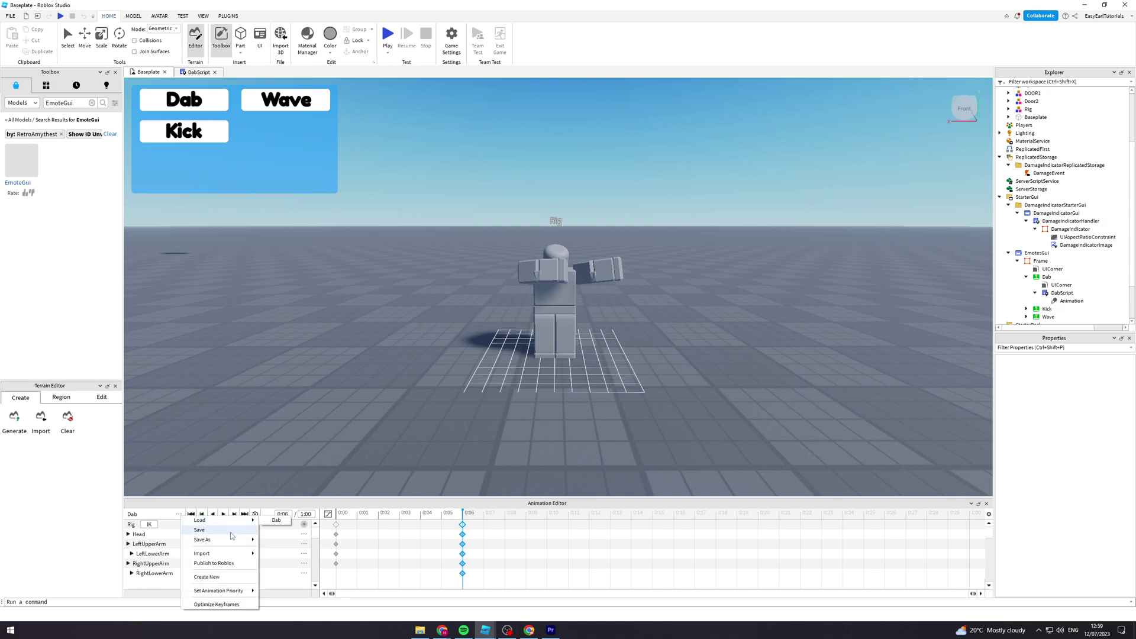
pyautogui.click(232, 577)
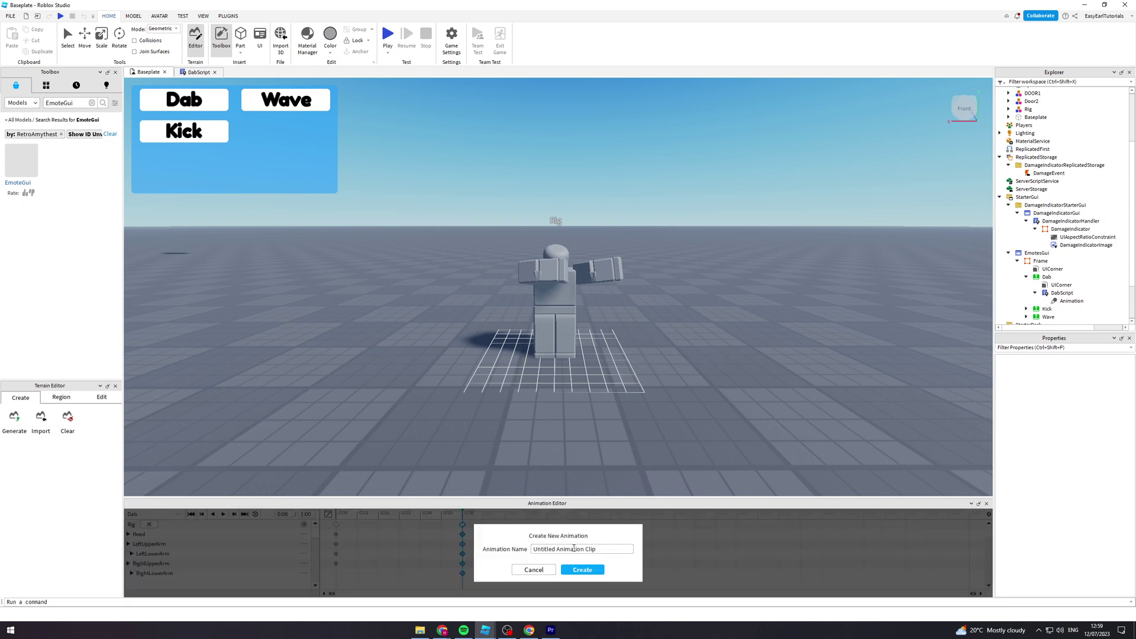
pyautogui.write('Wave')
pyautogui.click(582, 569)
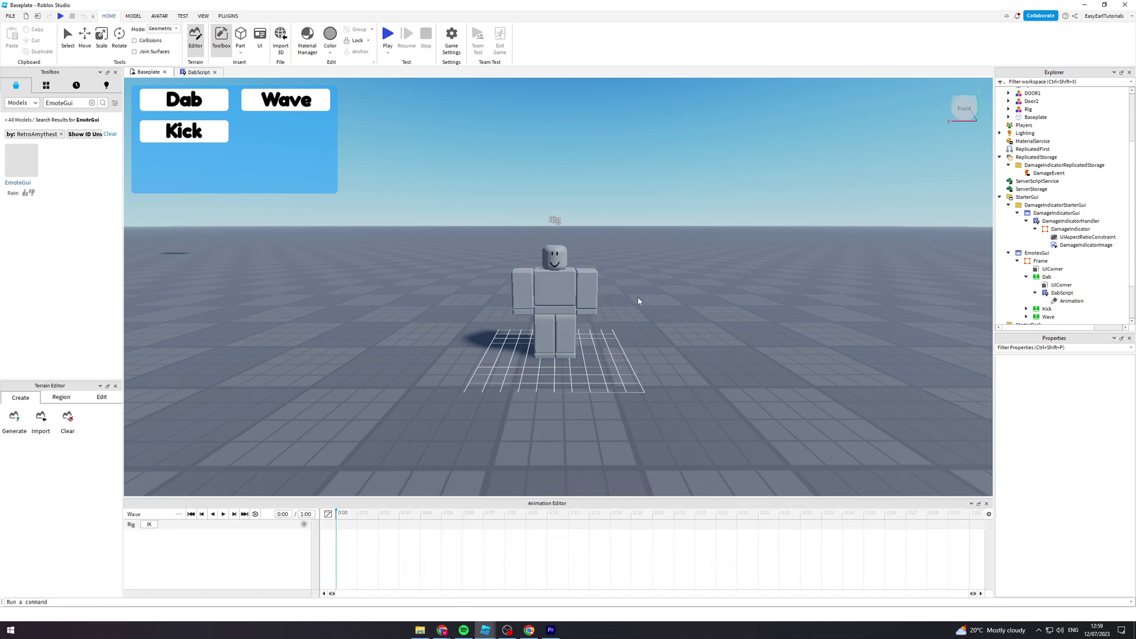
# Add all body parts to the Wave timeline and key the rig's right arm in its starting pose at 0:00
pyautogui.scroll(2, 651, 292)
pyautogui.moveTo(651, 291); pyautogui.dragTo(652, 291, button='right')
pyautogui.scroll(-2, 652, 291)
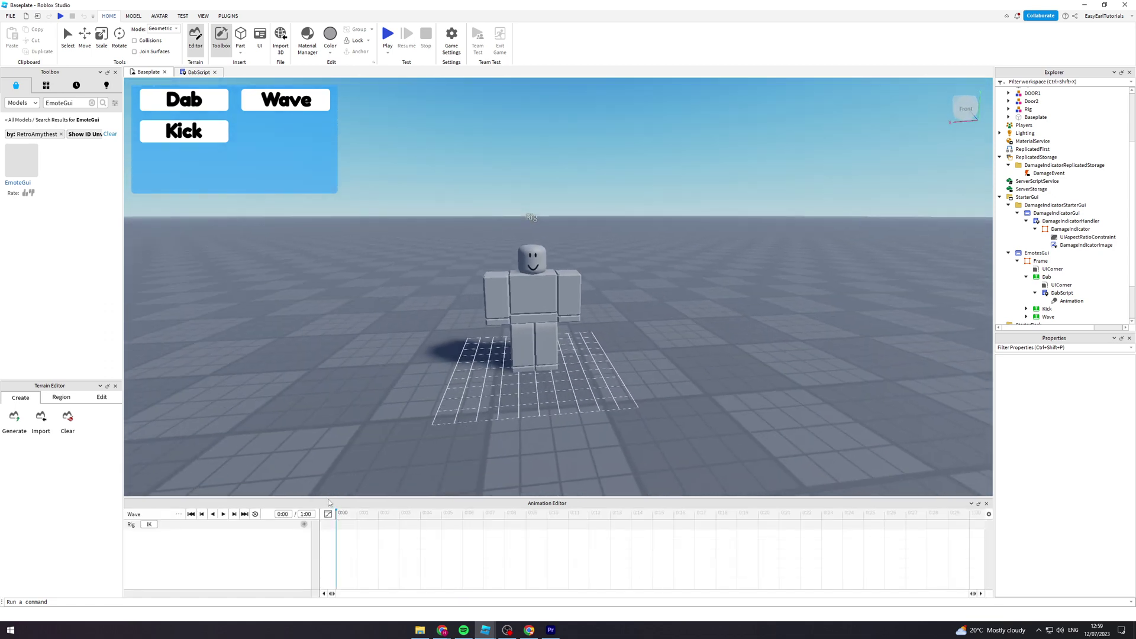
pyautogui.click(304, 525)
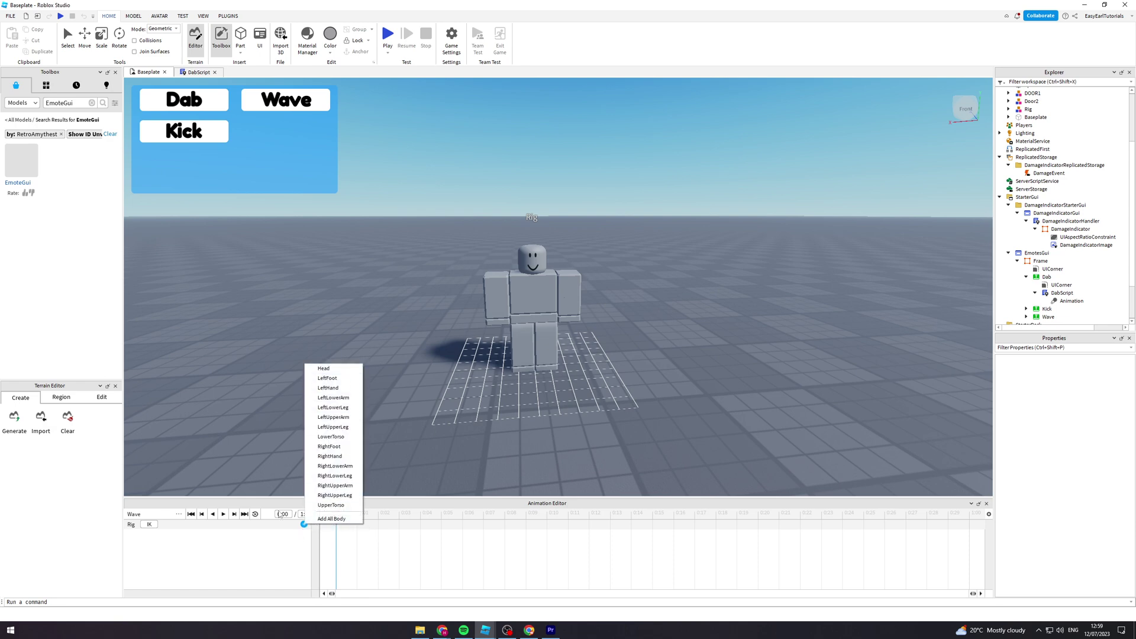
pyautogui.click(331, 519)
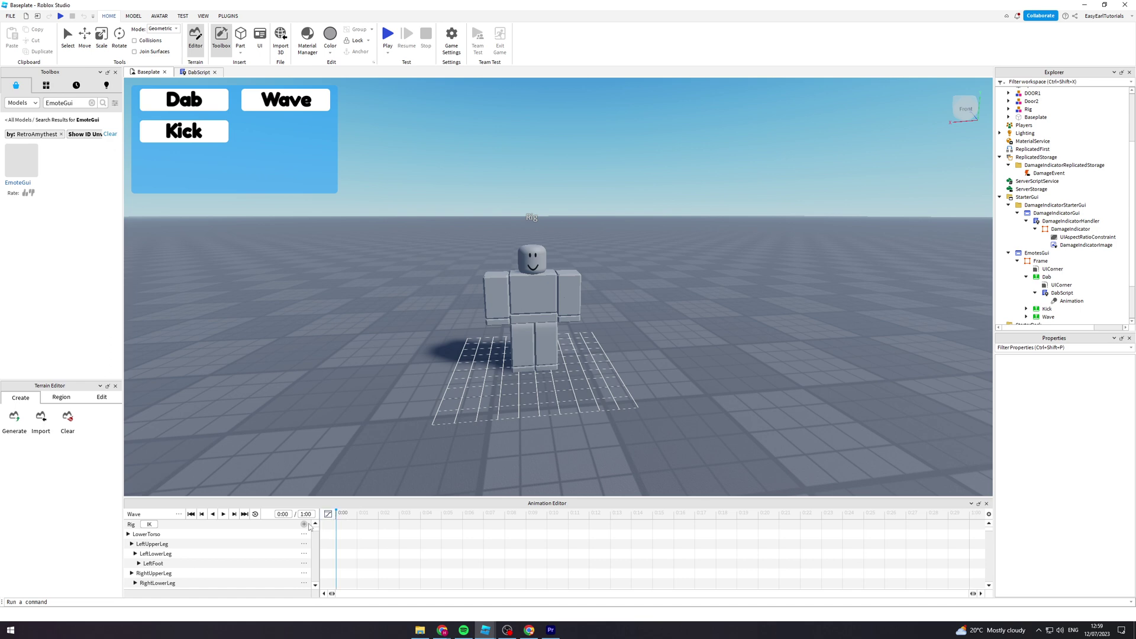
pyautogui.click(491, 306)
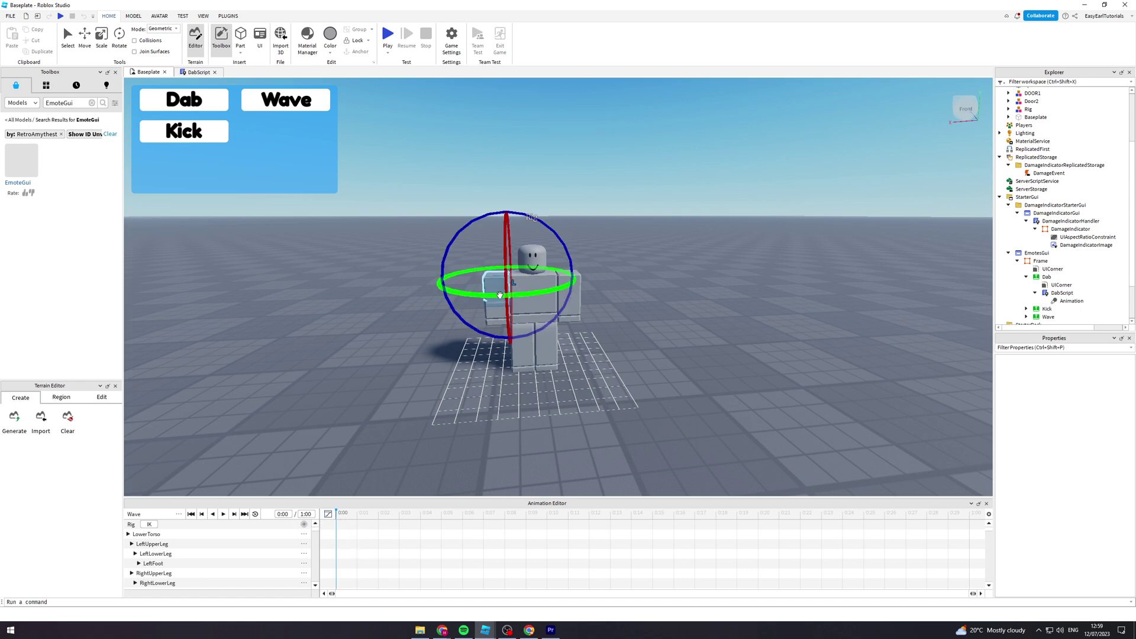
pyautogui.moveTo(570, 258); pyautogui.dragTo(567, 258)
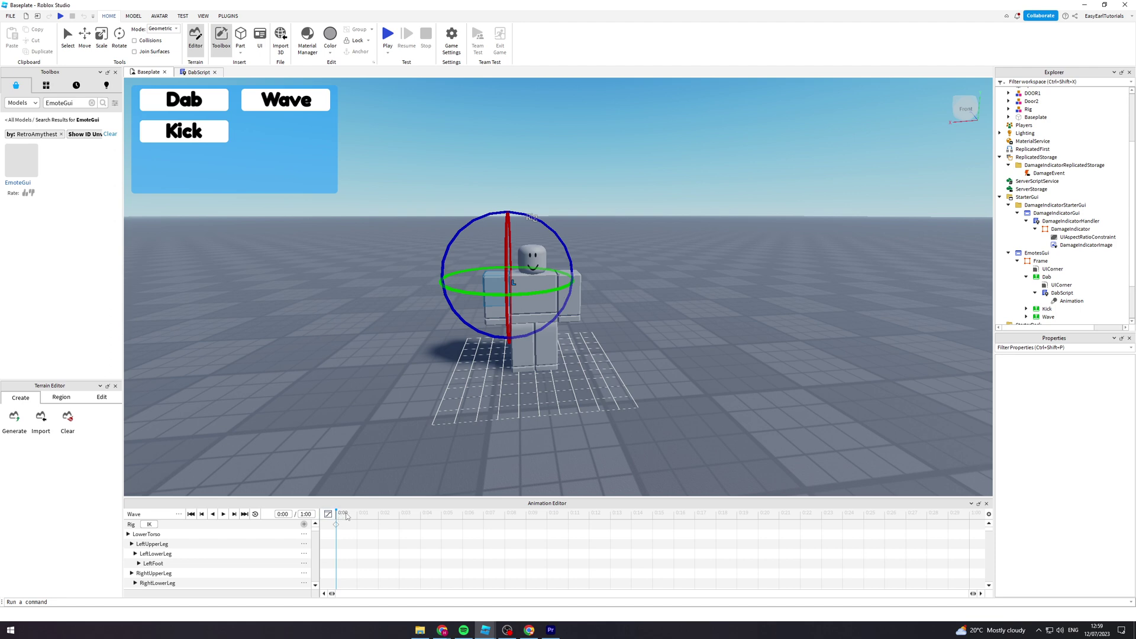
# Rotate the rig's right arm outward from the body and place that pose's keyframe at 0:01
pyautogui.click(403, 513)
pyautogui.moveTo(560, 244); pyautogui.dragTo(632, 327)
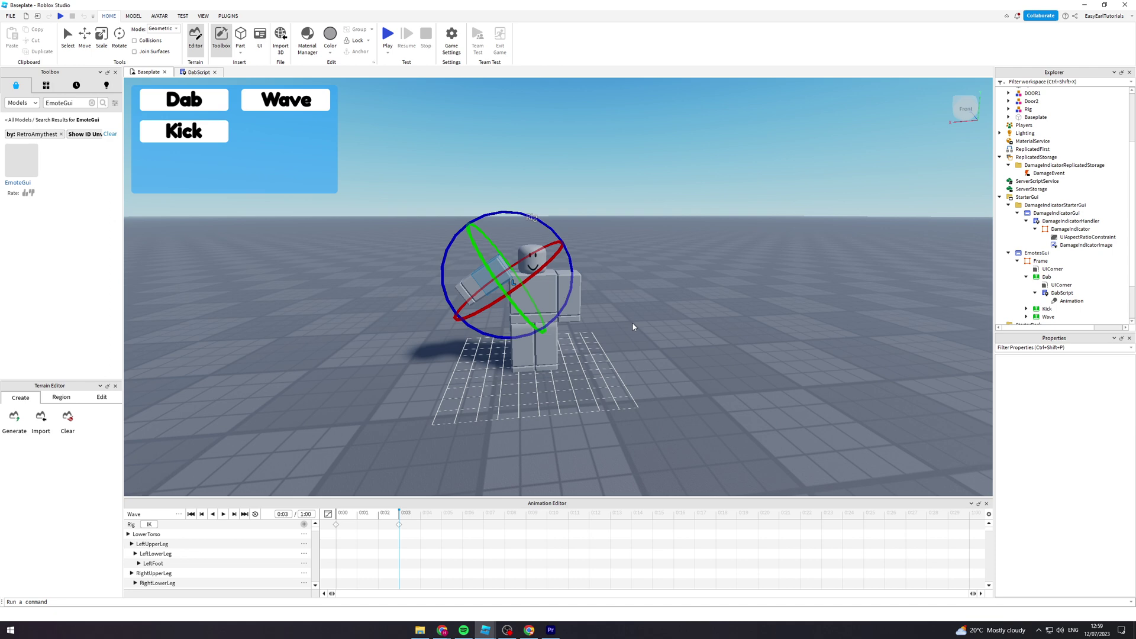
pyautogui.moveTo(480, 218); pyautogui.dragTo(473, 274)
pyautogui.moveTo(506, 230); pyautogui.dragTo(538, 253)
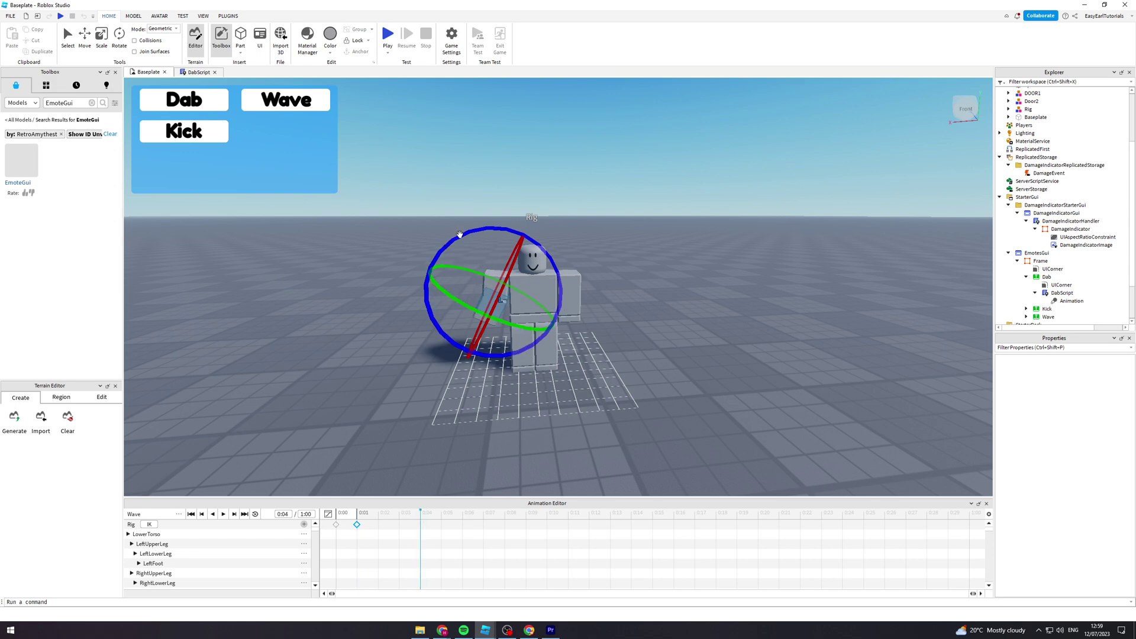
# At 0:04, bend the right forearm and raise the right upper arm further outward
pyautogui.moveTo(459, 237); pyautogui.dragTo(486, 231)
pyautogui.click(490, 274)
pyautogui.click(492, 281)
pyautogui.moveTo(491, 215); pyautogui.dragTo(532, 227)
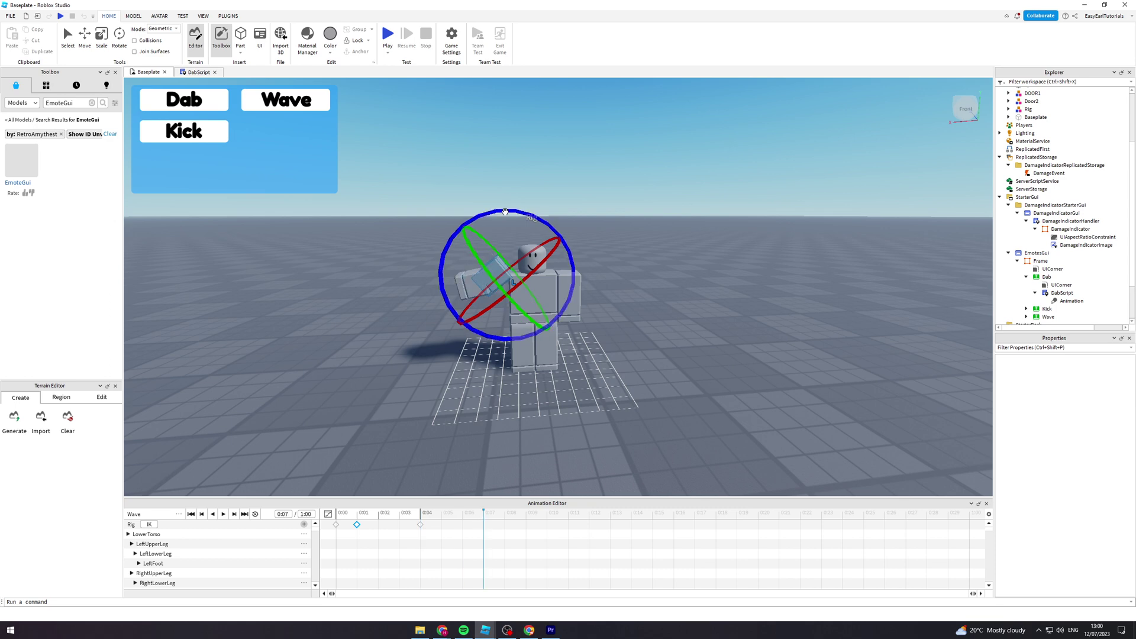
# At 0:07, angle the right forearm downward and raise the left arm outward from the body
pyautogui.moveTo(506, 212); pyautogui.dragTo(473, 260)
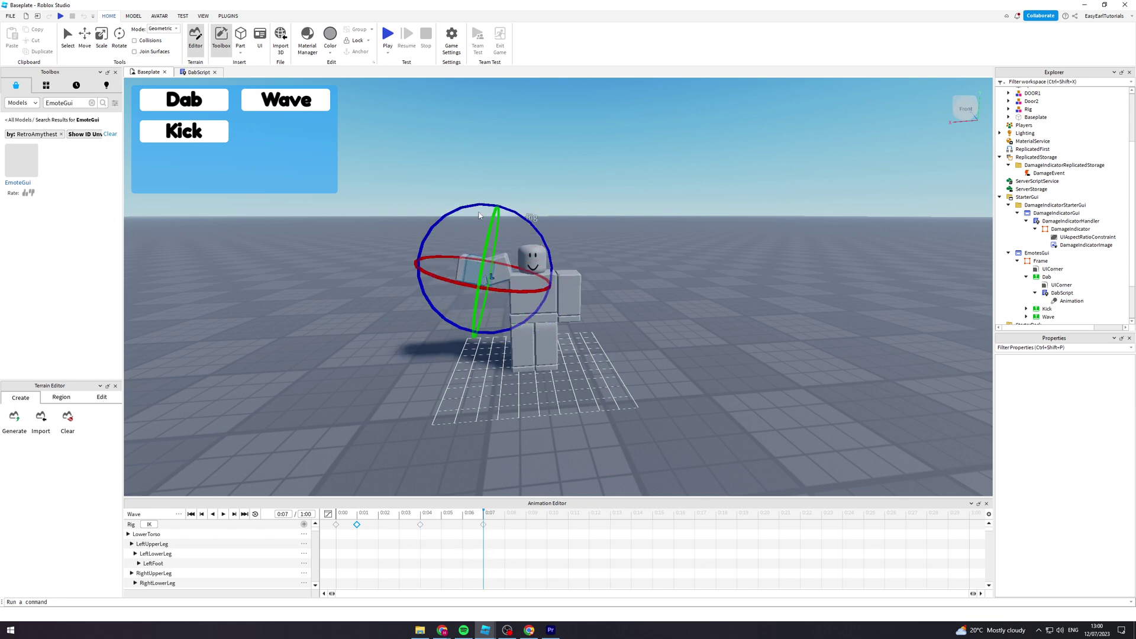
pyautogui.moveTo(478, 210); pyautogui.dragTo(533, 217)
pyautogui.click(502, 266)
pyautogui.moveTo(573, 286); pyautogui.dragTo(580, 292)
pyautogui.click(579, 292)
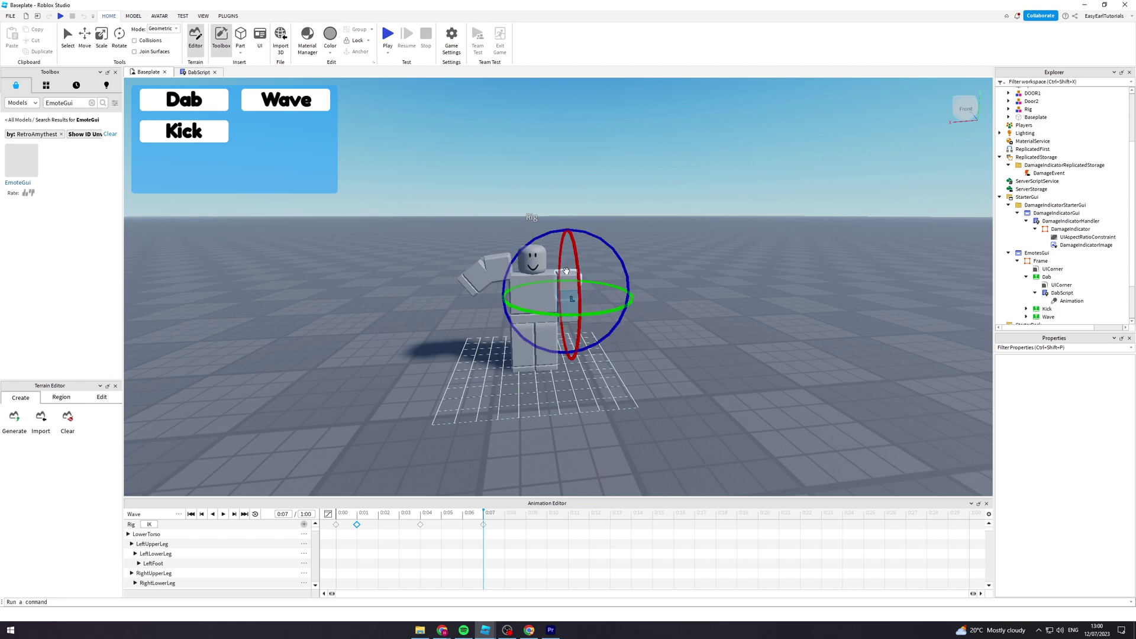
pyautogui.moveTo(598, 229); pyautogui.dragTo(553, 222)
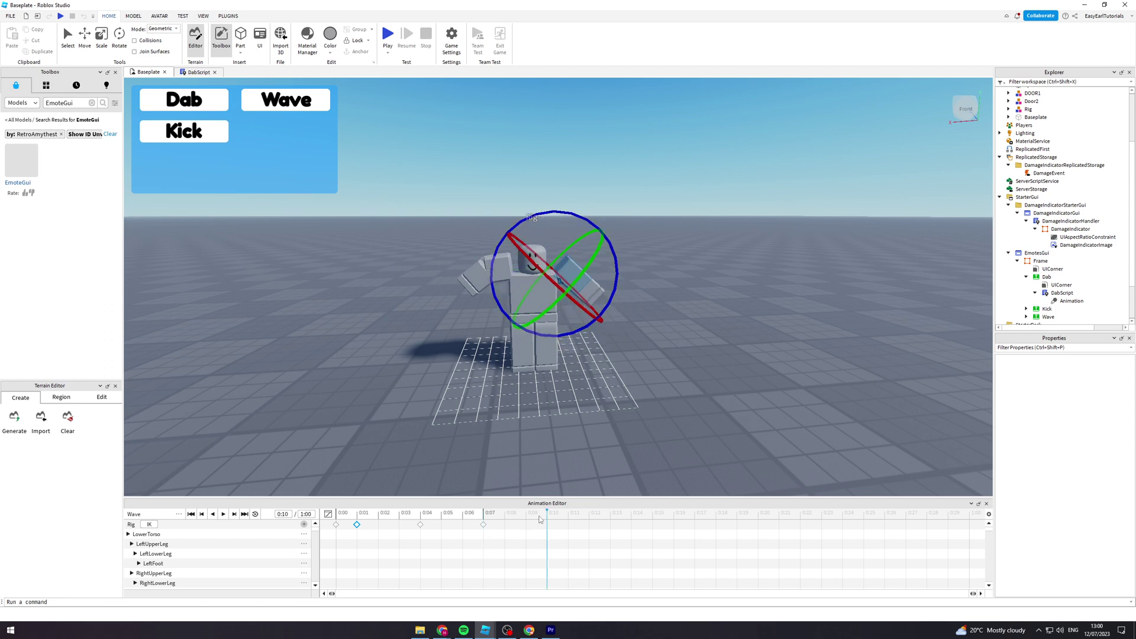
# At 0:10, adjust the right forearm and lower the right upper arm towards the body with the elbow bent
pyautogui.click(467, 269)
pyautogui.moveTo(460, 207); pyautogui.dragTo(503, 207)
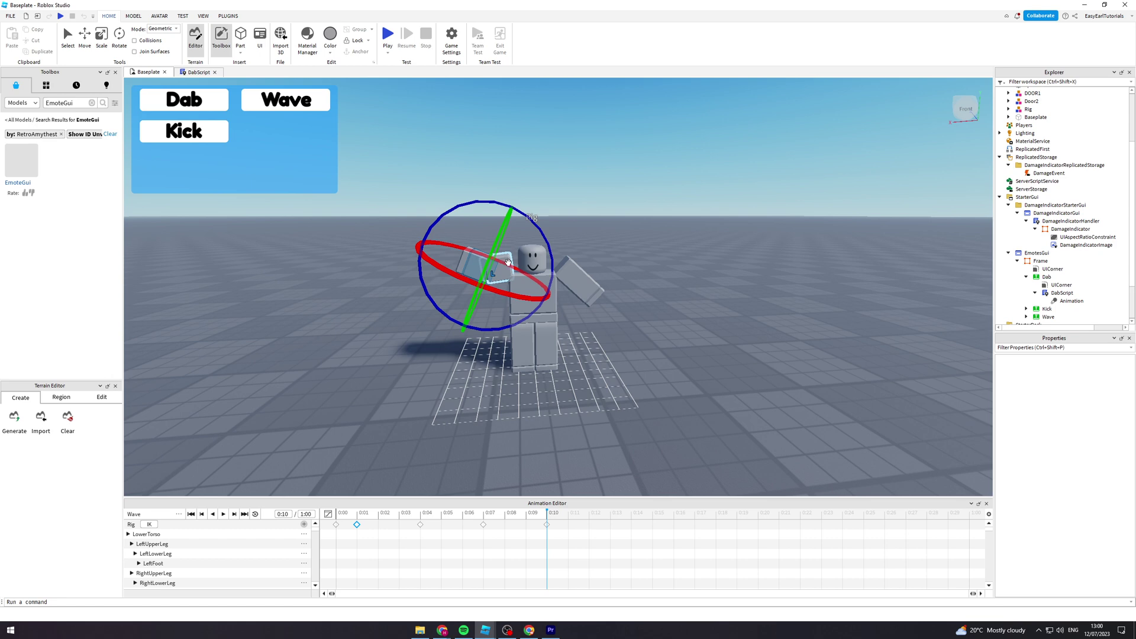
pyautogui.moveTo(475, 205); pyautogui.dragTo(449, 257)
pyautogui.moveTo(490, 206); pyautogui.dragTo(574, 271)
pyautogui.click(505, 258)
pyautogui.click(501, 264)
# At 0:13, raise the left upper arm higher and angle the left forearm downward
pyautogui.click(582, 278)
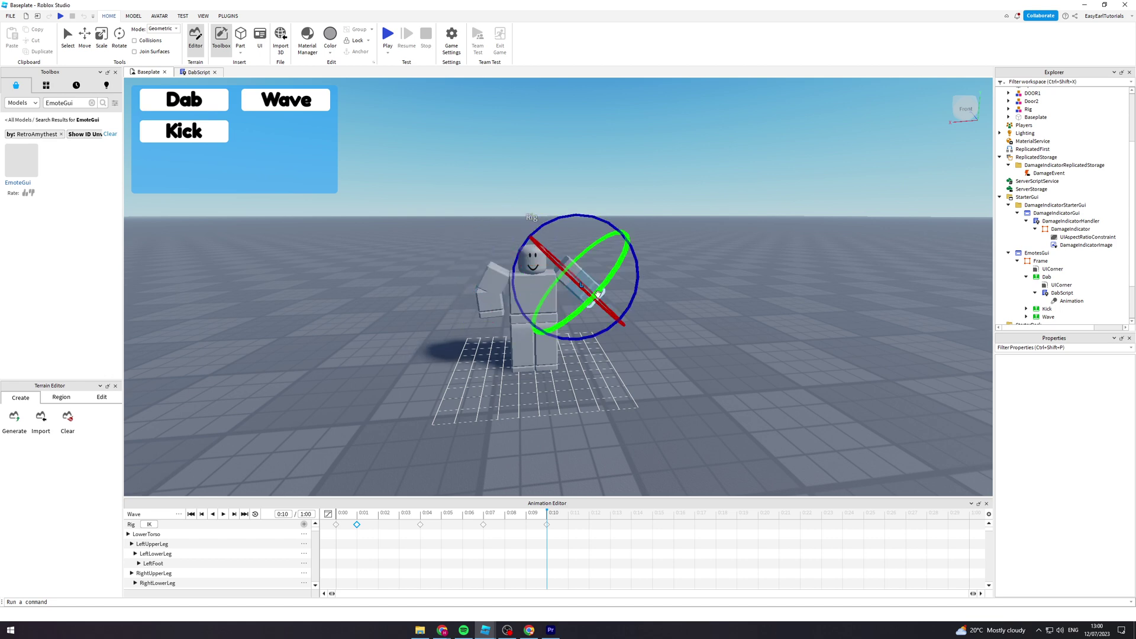
pyautogui.click(591, 283)
pyautogui.click(592, 284)
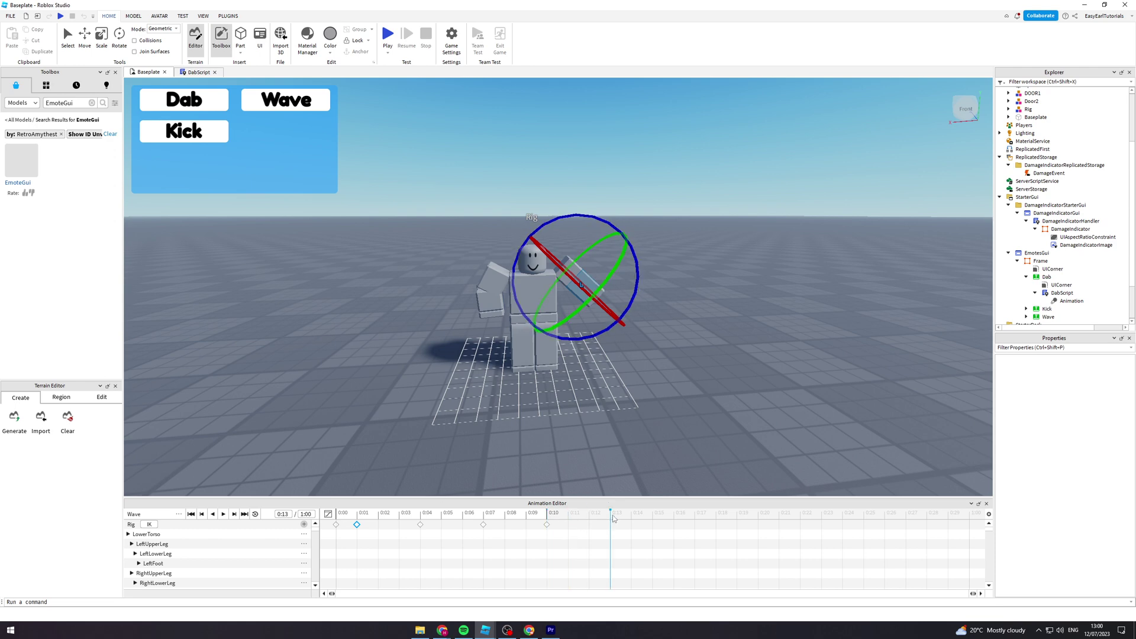
pyautogui.moveTo(575, 214); pyautogui.dragTo(618, 235)
pyautogui.click(569, 261)
pyautogui.moveTo(595, 226); pyautogui.dragTo(608, 312)
pyautogui.click(588, 265)
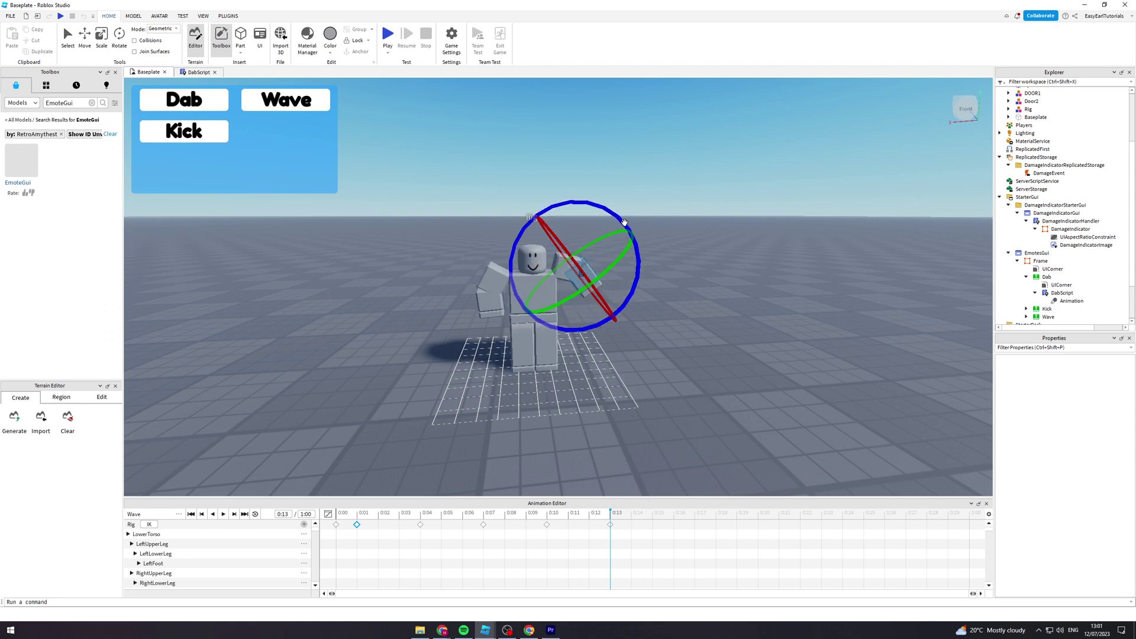
pyautogui.moveTo(624, 223); pyautogui.dragTo(600, 220)
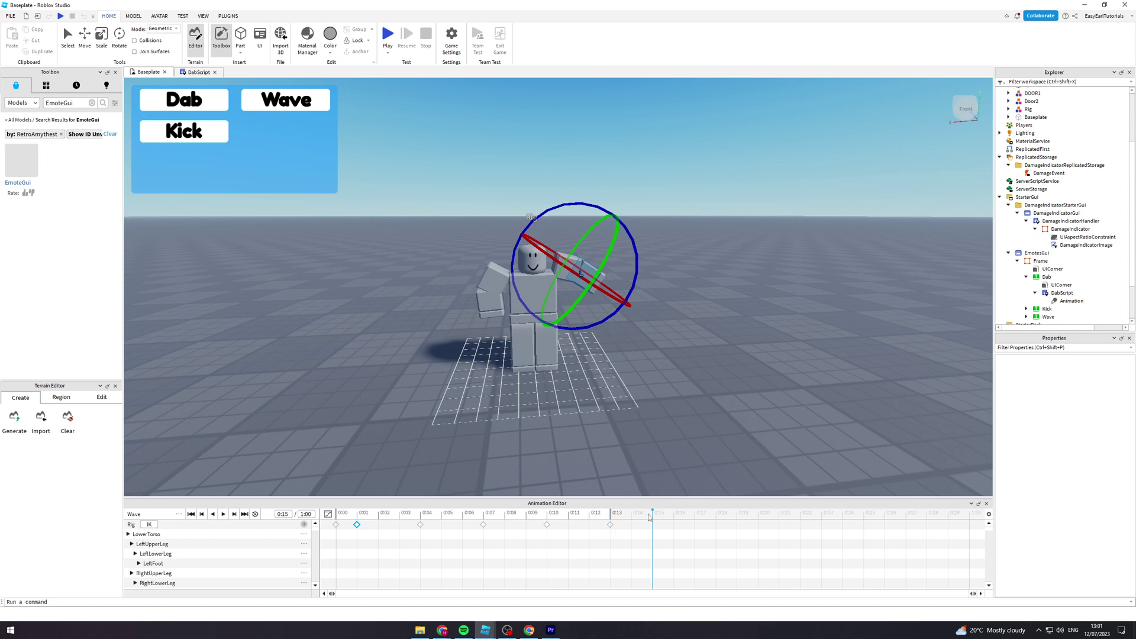
# Straighten the right arm down at the rig's side at 0:15 and swing the left forearm upward at 0:17
pyautogui.click(493, 279)
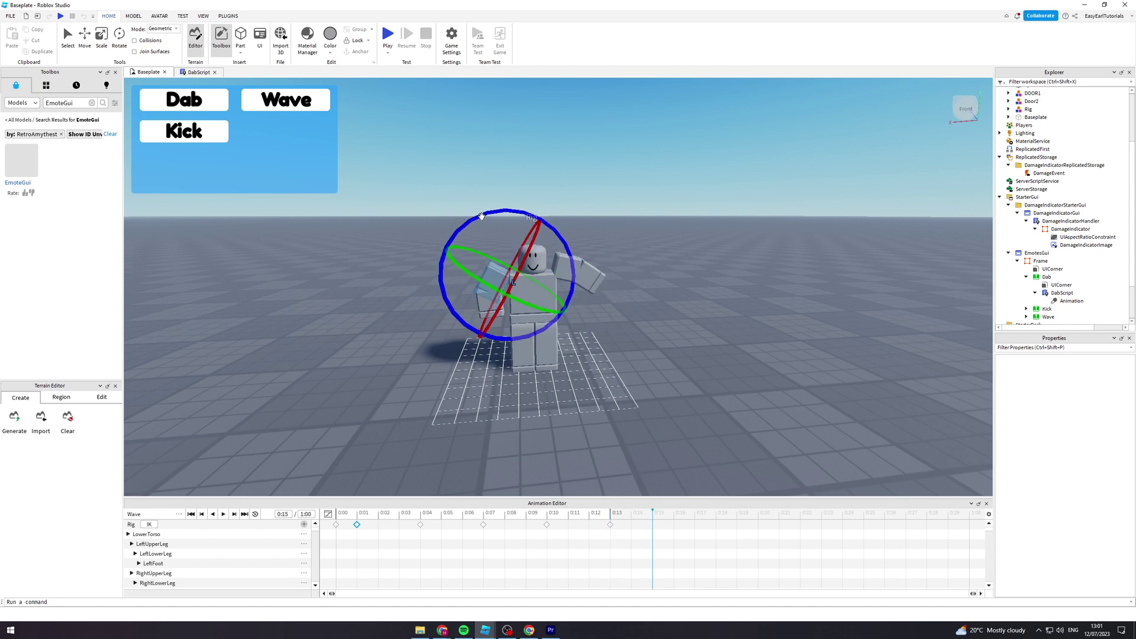
pyautogui.moveTo(481, 216); pyautogui.dragTo(470, 237)
pyautogui.moveTo(506, 307); pyautogui.dragTo(506, 308)
pyautogui.moveTo(571, 265)
pyautogui.mouseDown()
pyautogui.moveTo(552, 260)
pyautogui.moveTo(564, 281)
pyautogui.mouseUp()
pyautogui.click(496, 311)
pyautogui.click(572, 271)
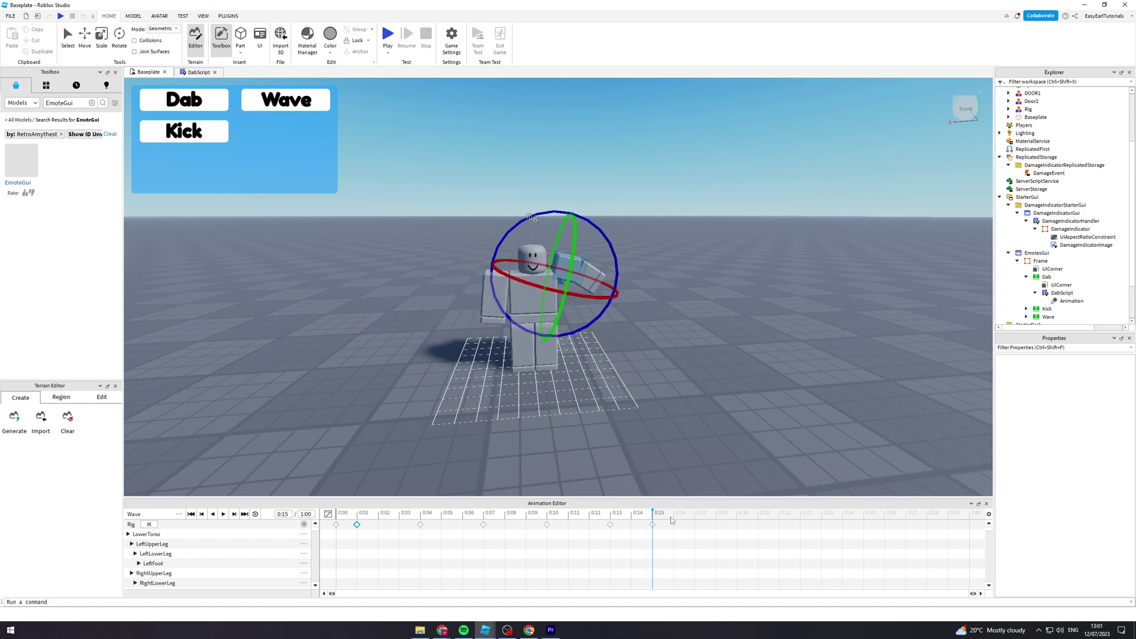
pyautogui.moveTo(612, 253); pyautogui.dragTo(580, 279)
# Play the Wave animation from the start to review it and move the 0:01 keyframe to 0:02
pyautogui.click(632, 512)
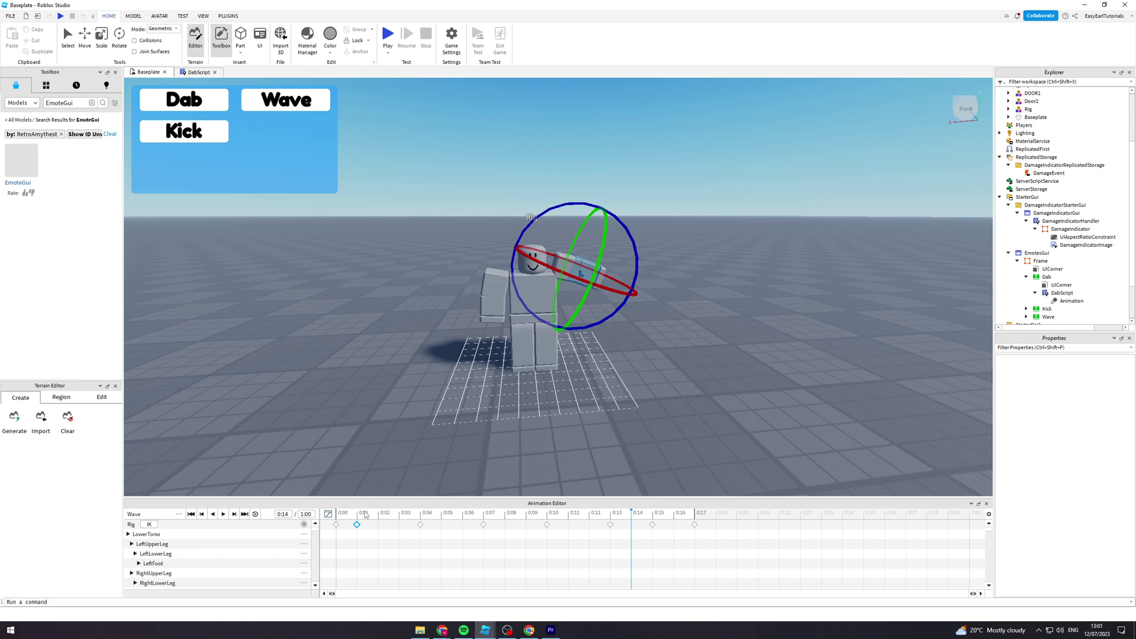
pyautogui.click(339, 510)
pyautogui.press('space')
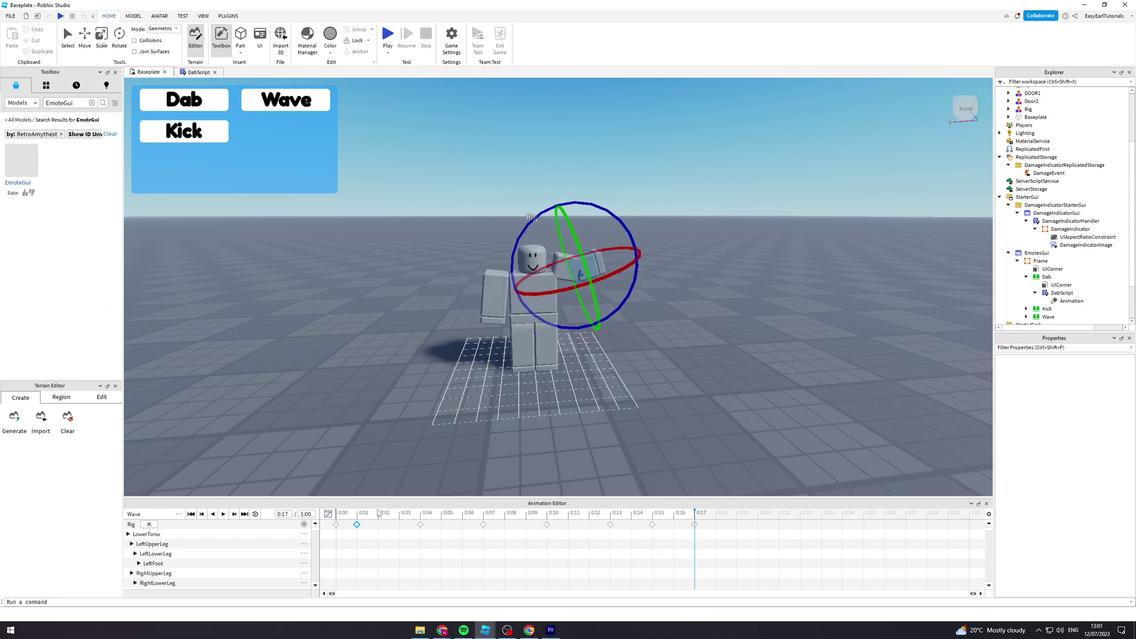
pyautogui.click(340, 513)
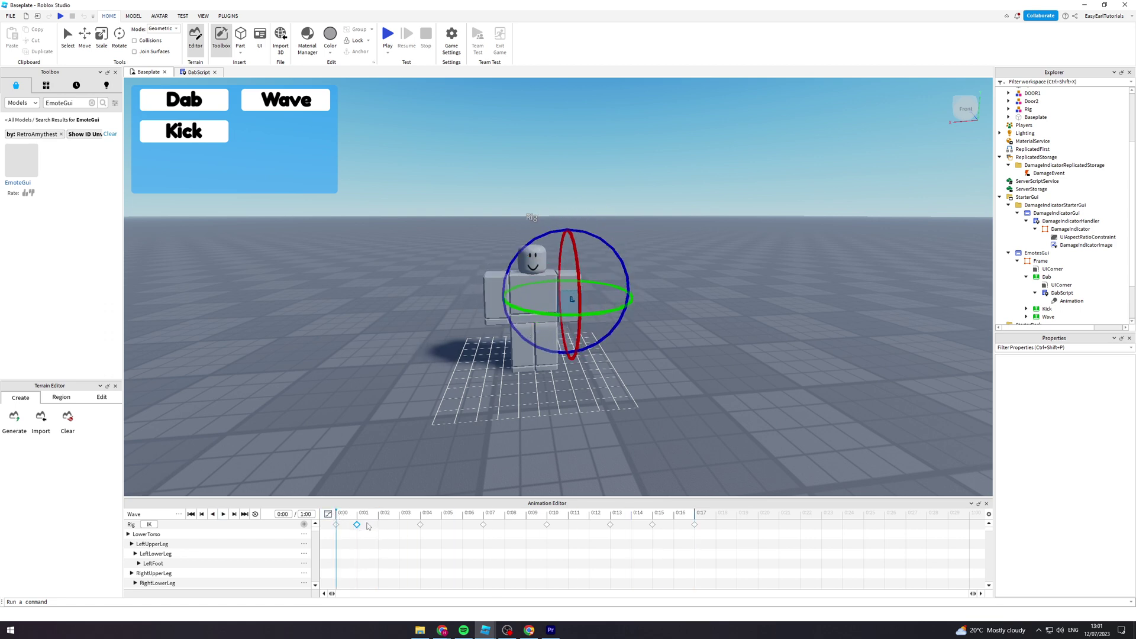
pyautogui.press('space')
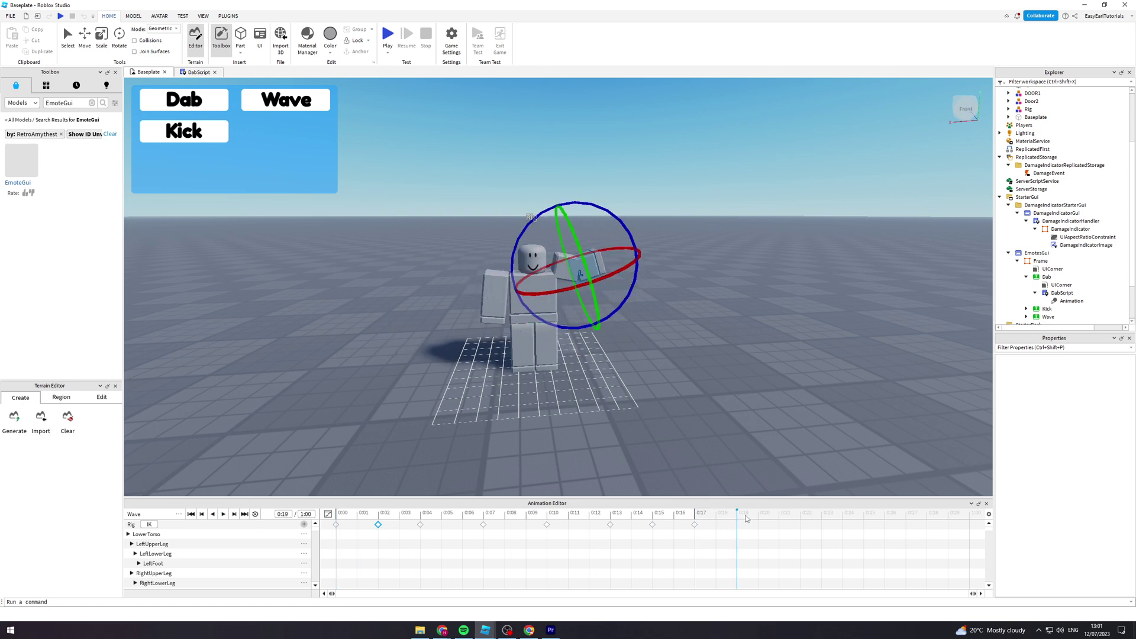
# Rotate the rig's left upper arm downward at 0:19, and bend its left forearm down and inward at 0:21
pyautogui.click(564, 267)
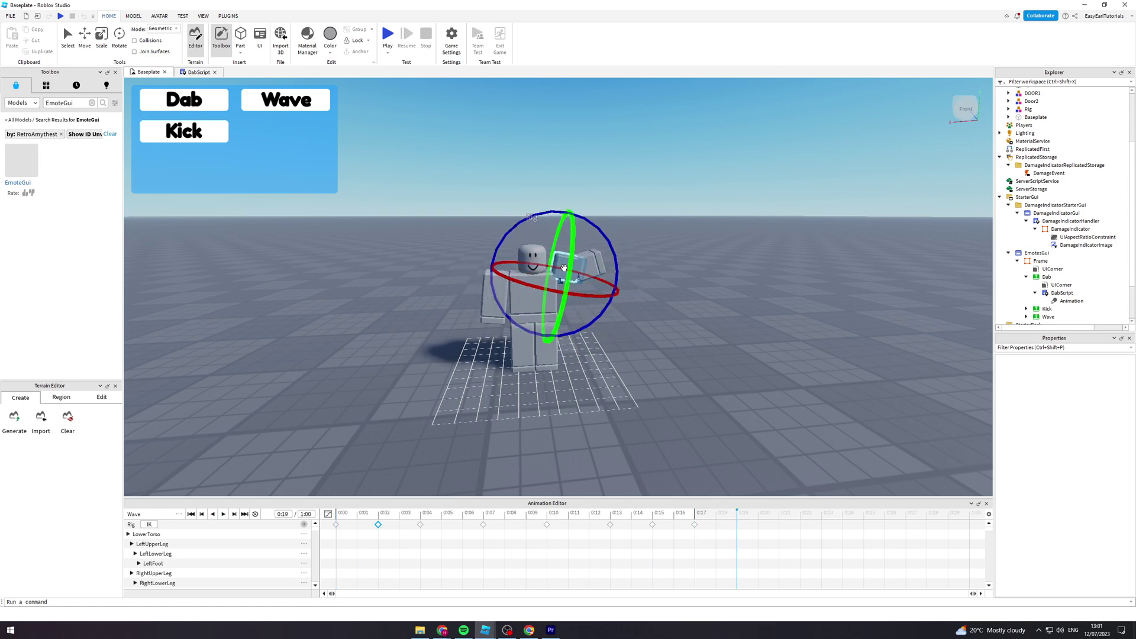
pyautogui.moveTo(609, 229); pyautogui.dragTo(639, 288)
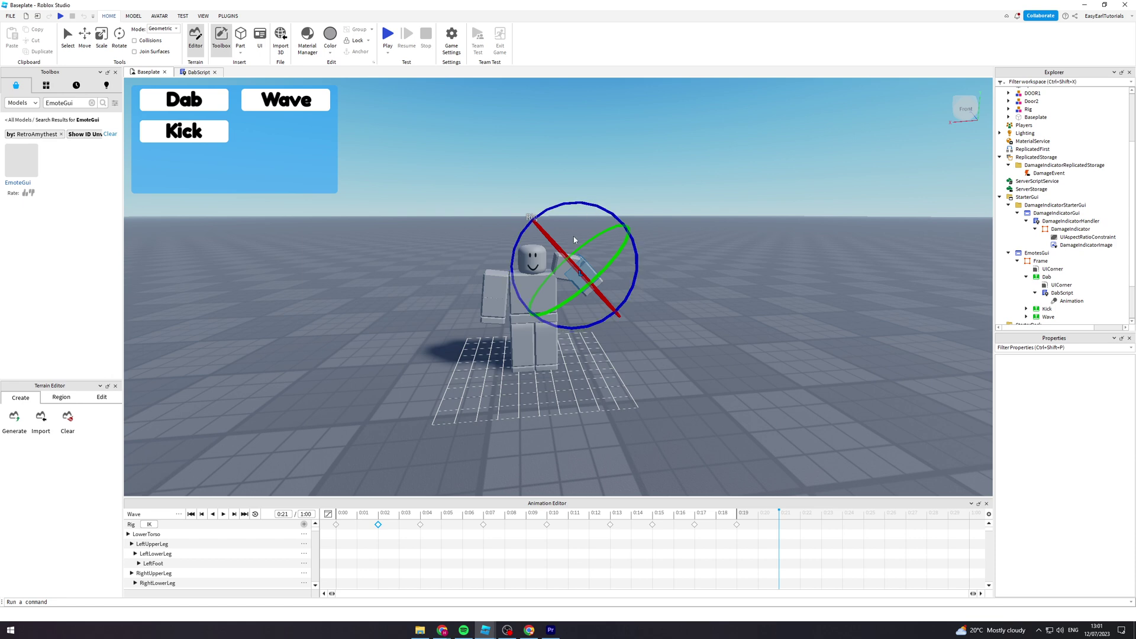
pyautogui.moveTo(600, 205); pyautogui.dragTo(609, 293)
# Review the Wave animation from the start, turn on looping, and set its animation priority to Action
pyautogui.moveTo(570, 511); pyautogui.dragTo(309, 509)
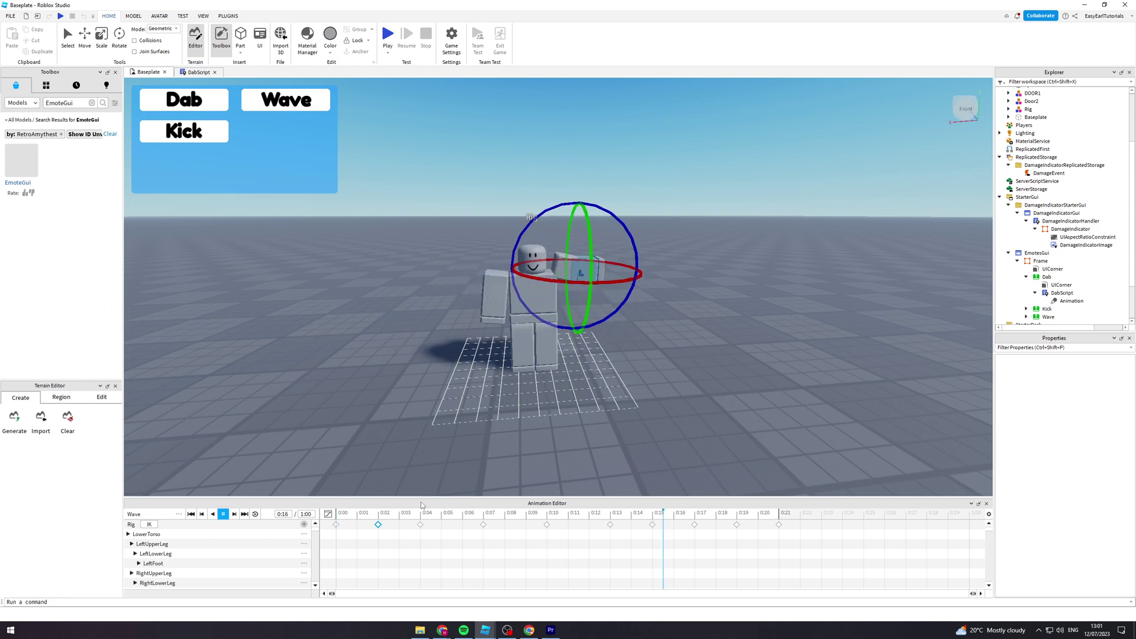
pyautogui.click(454, 354)
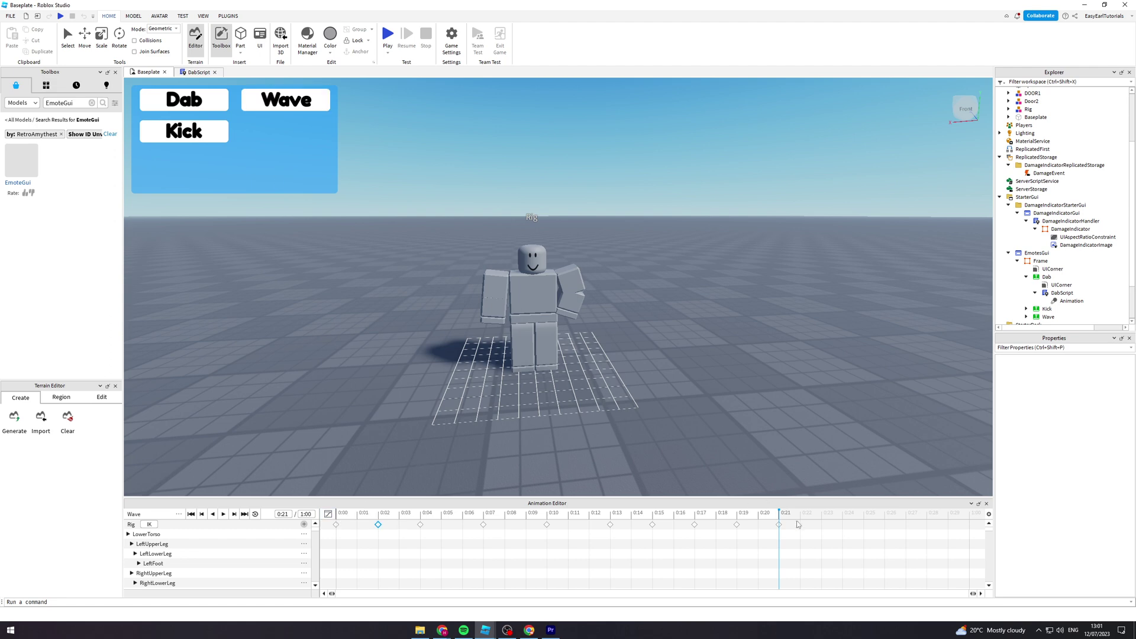
pyautogui.click(258, 516)
pyautogui.press('space')
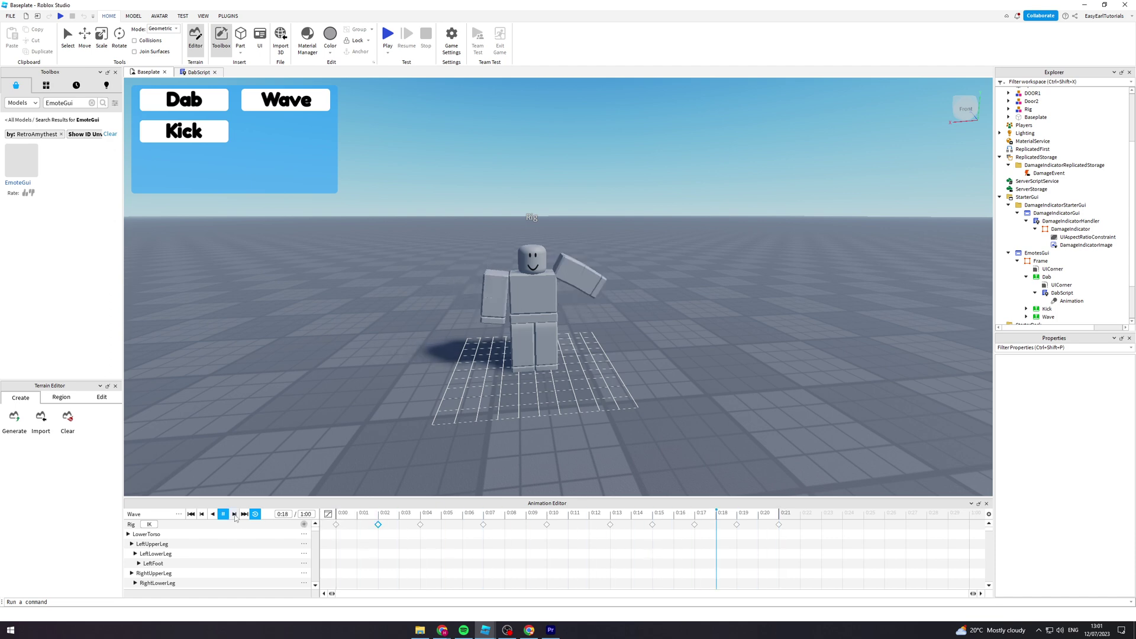
pyautogui.click(180, 515)
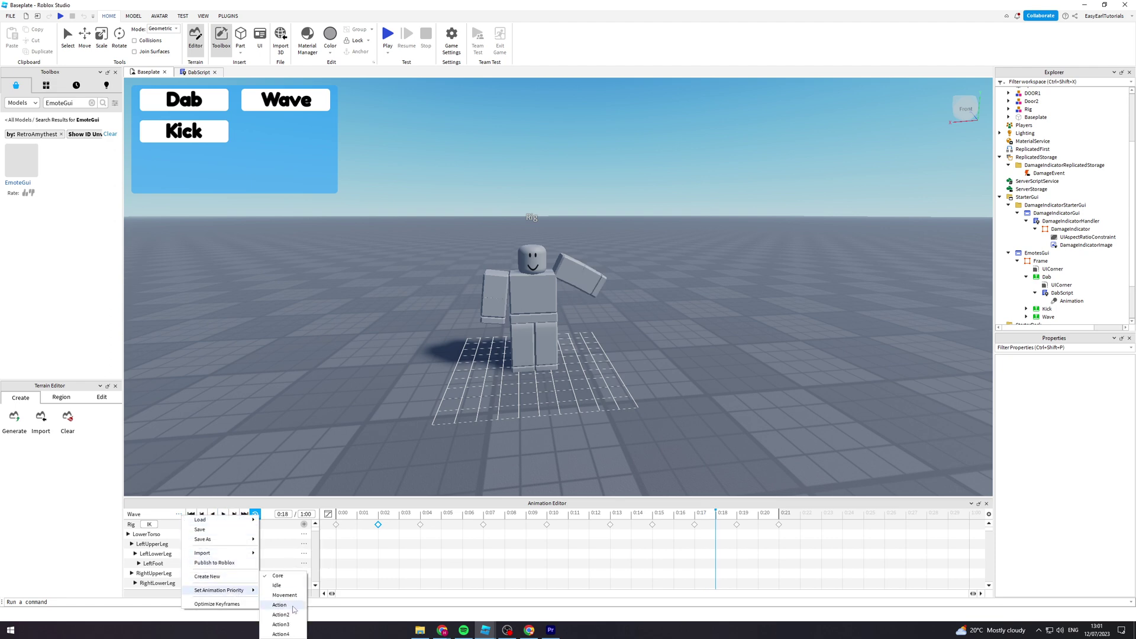
pyautogui.click(293, 602)
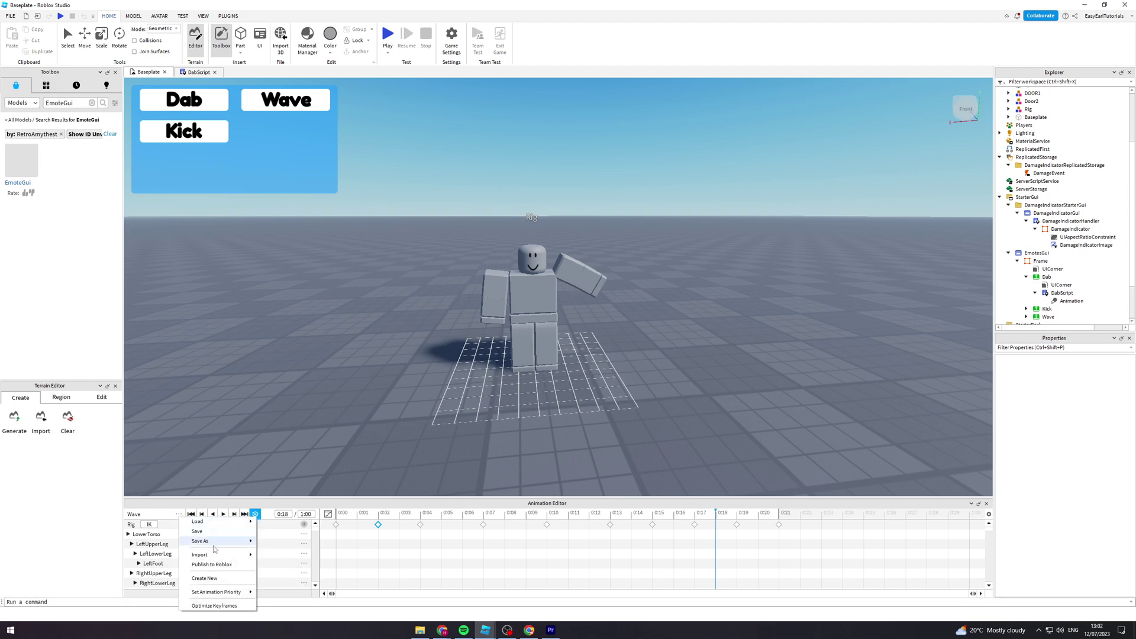
# Publish the animation to Roblox with the title Wave1 and copy its asset ID
pyautogui.click(212, 564)
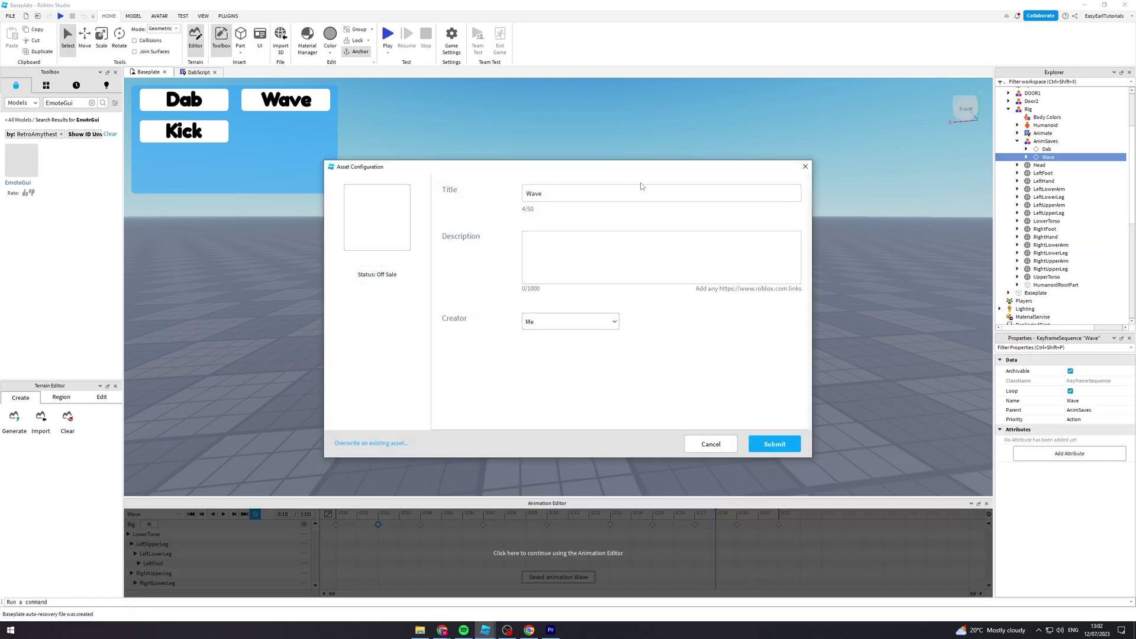
pyautogui.click(635, 192)
pyautogui.click(781, 444)
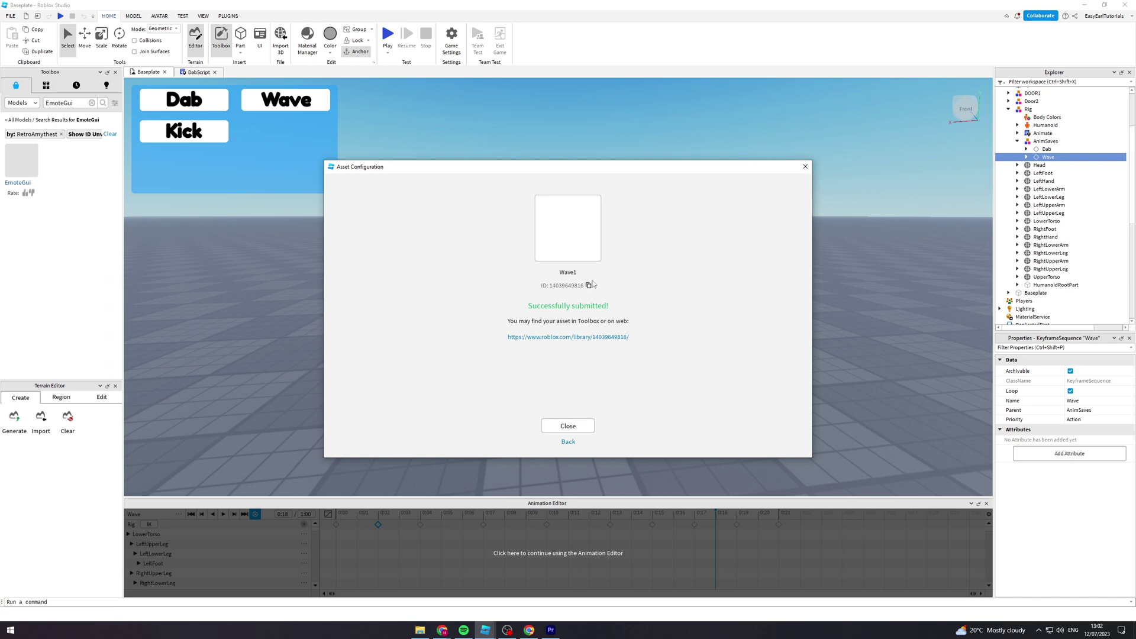
pyautogui.click(583, 425)
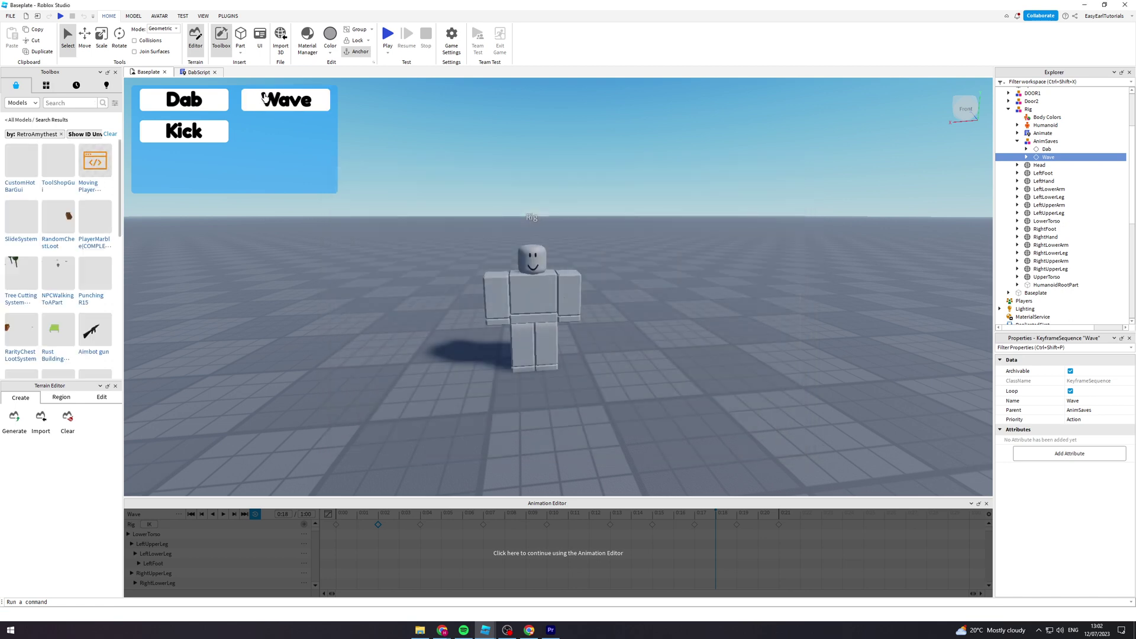
pyautogui.click(1027, 157)
pyautogui.click(1027, 158)
pyautogui.click(1017, 141)
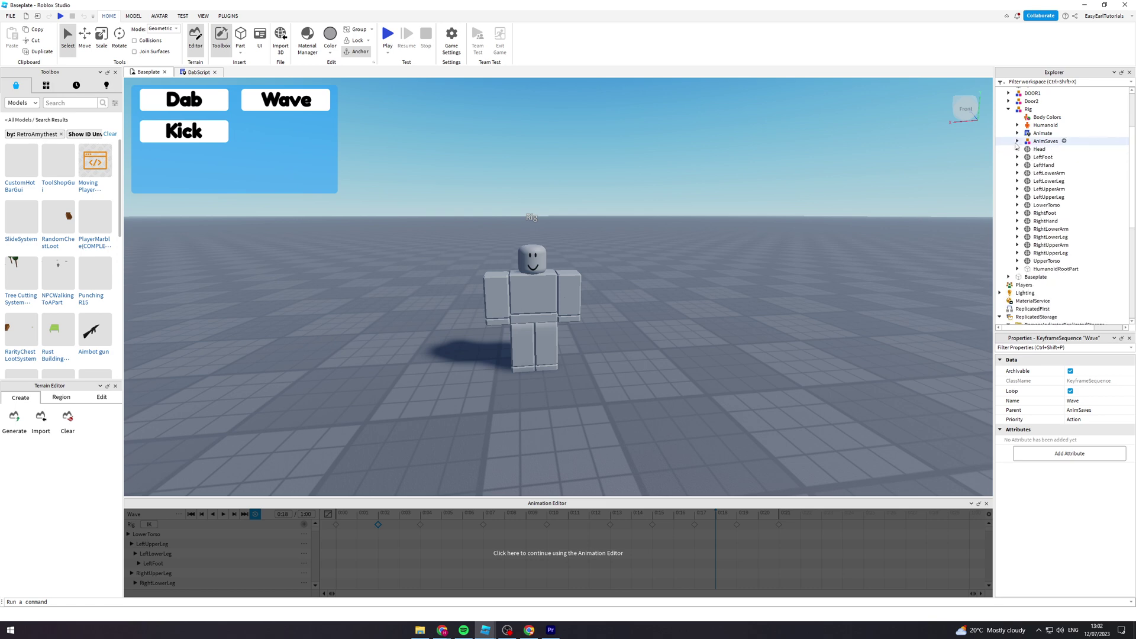
pyautogui.scroll(3, 1037, 183)
pyautogui.click(1009, 178)
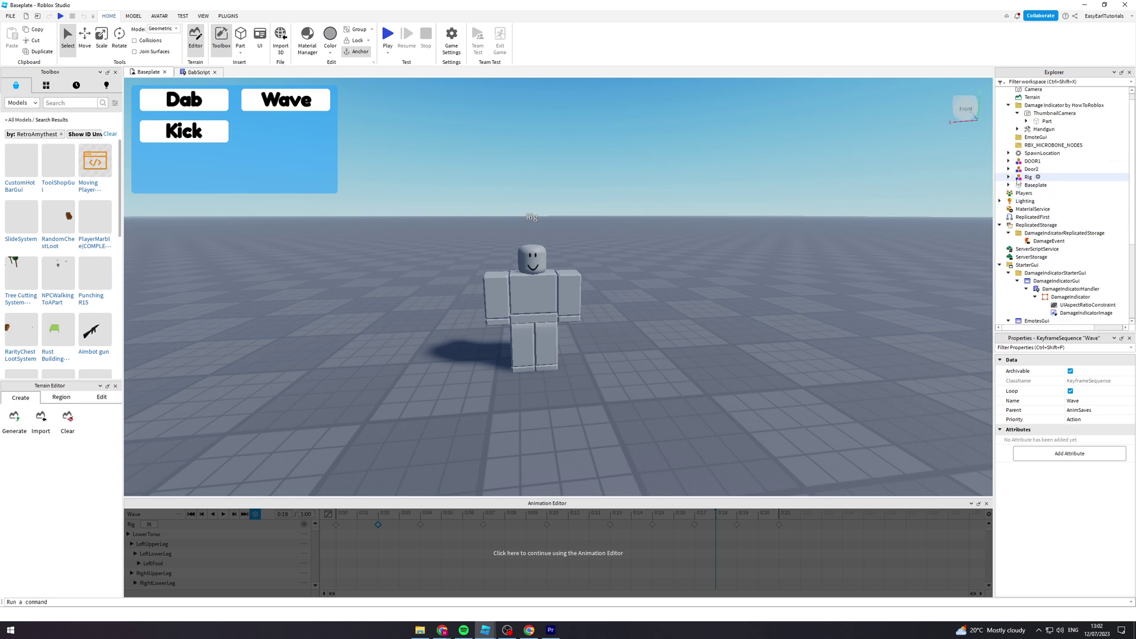
pyautogui.click(1034, 137)
pyautogui.scroll(-5, 1033, 189)
pyautogui.click(1033, 207)
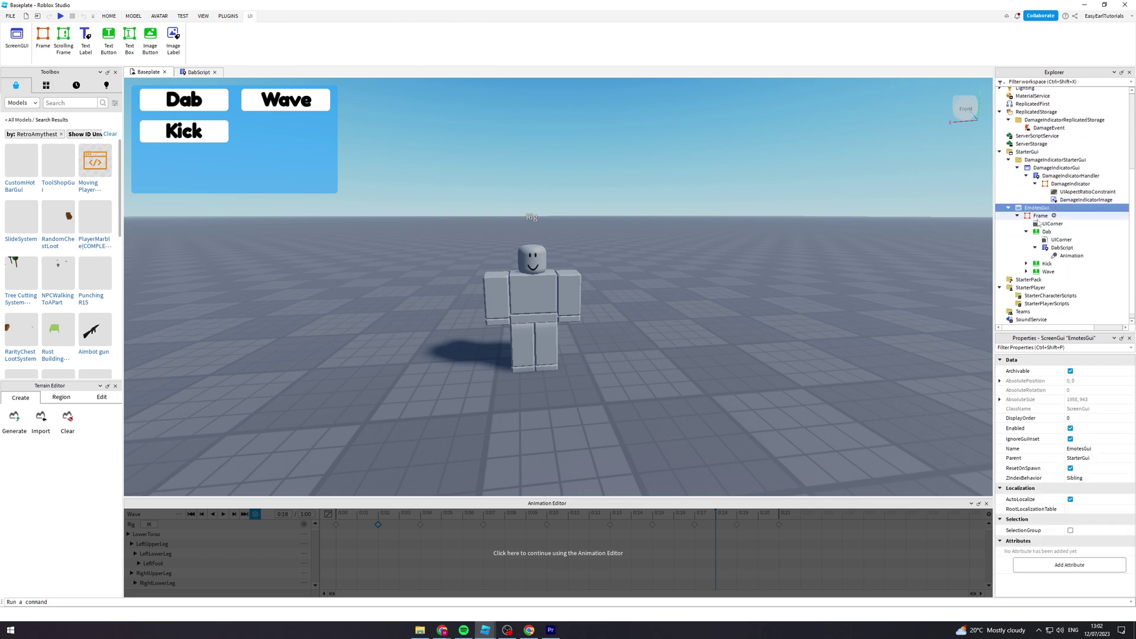
pyautogui.click(1026, 271)
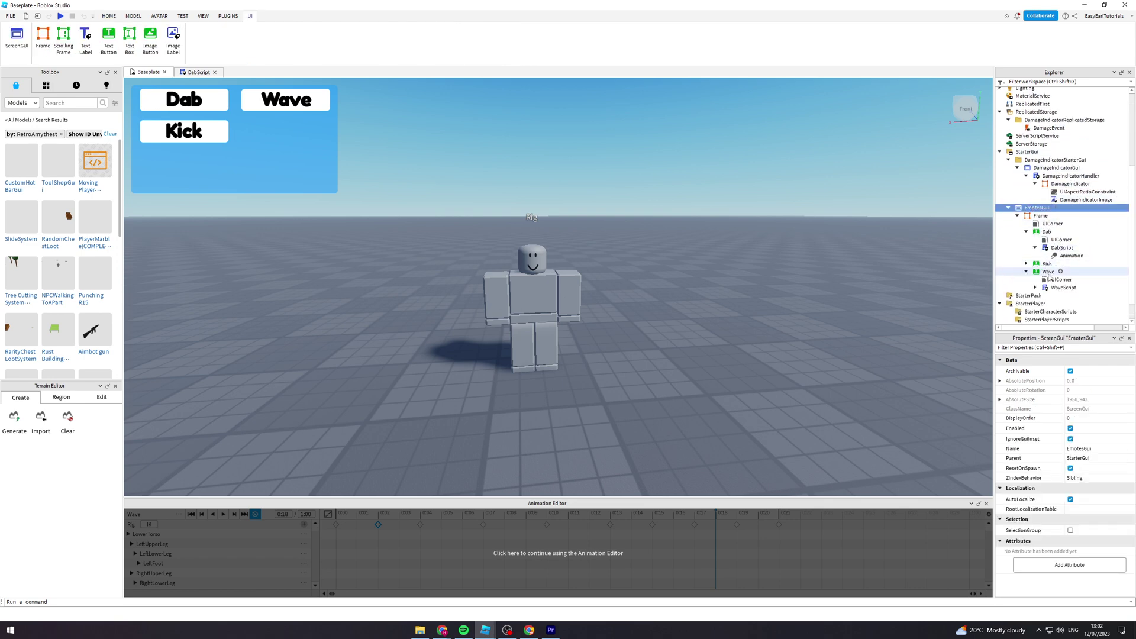
pyautogui.click(1035, 287)
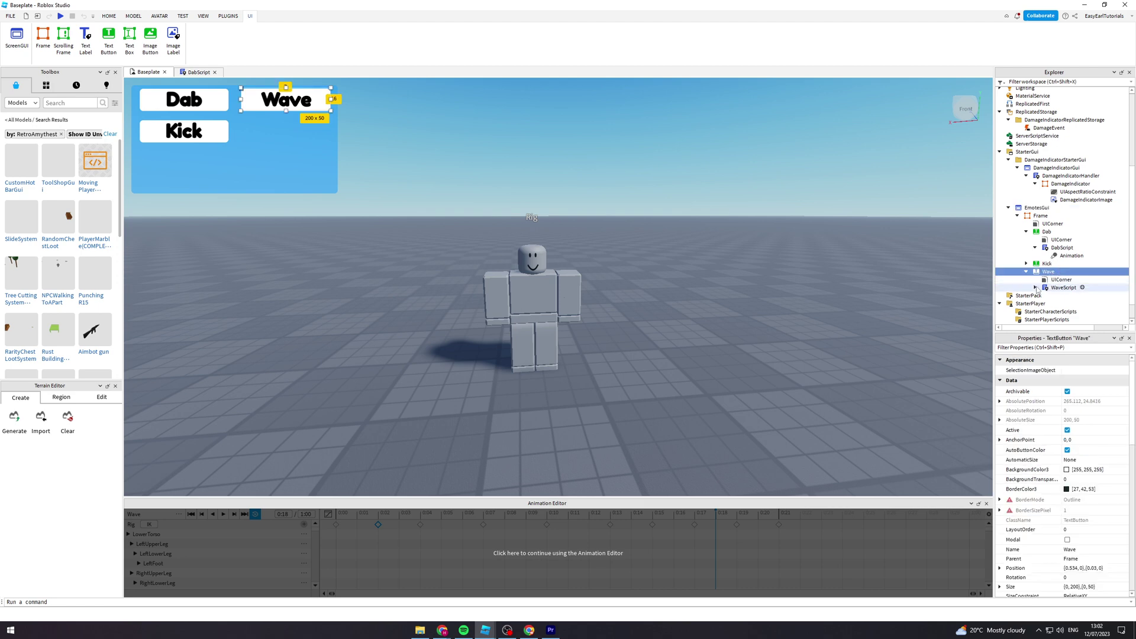
pyautogui.click(1071, 296)
pyautogui.doubleClick(1113, 381)
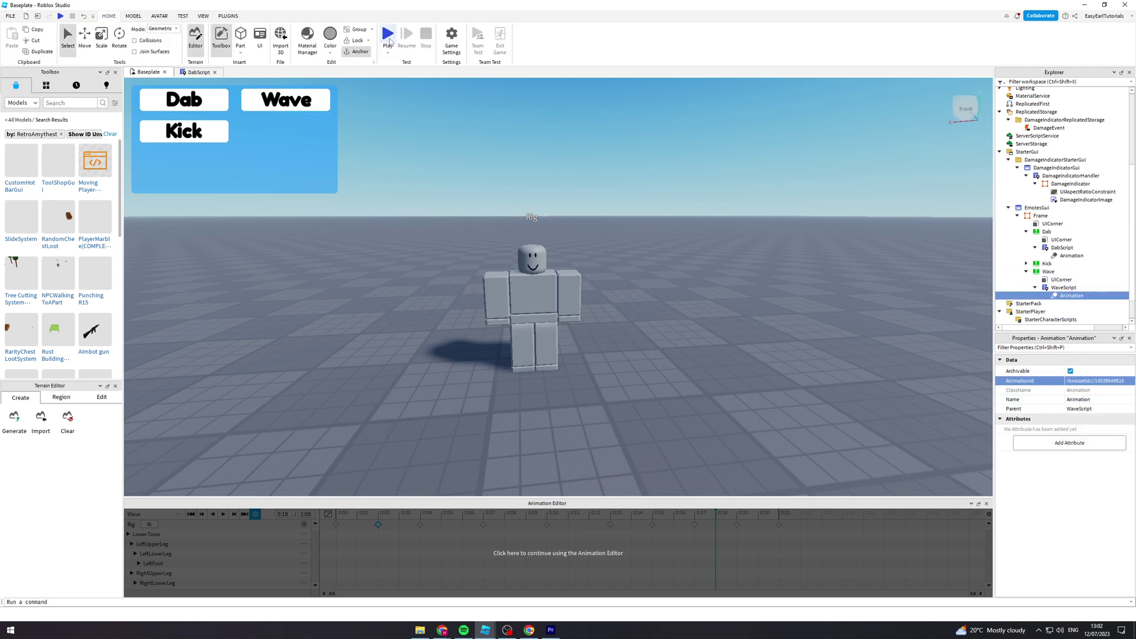
# Playtest the game, turn the character to face the camera, and test the Dab and Wave emote buttons
pyautogui.click(388, 37)
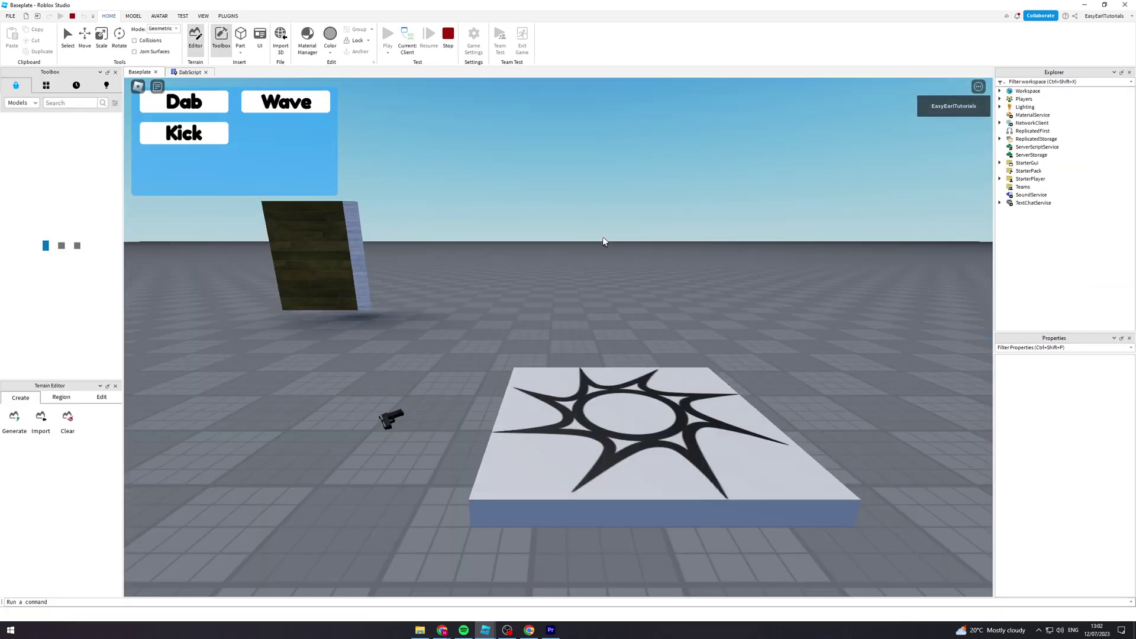
pyautogui.press('w')
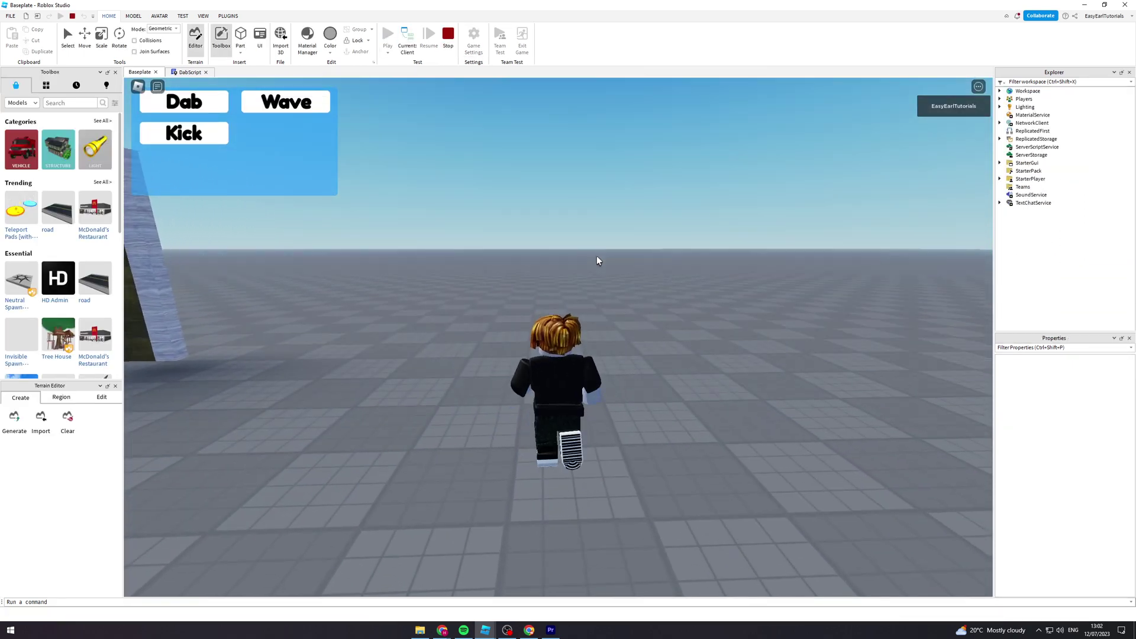
pyautogui.press('s')
pyautogui.click(169, 109)
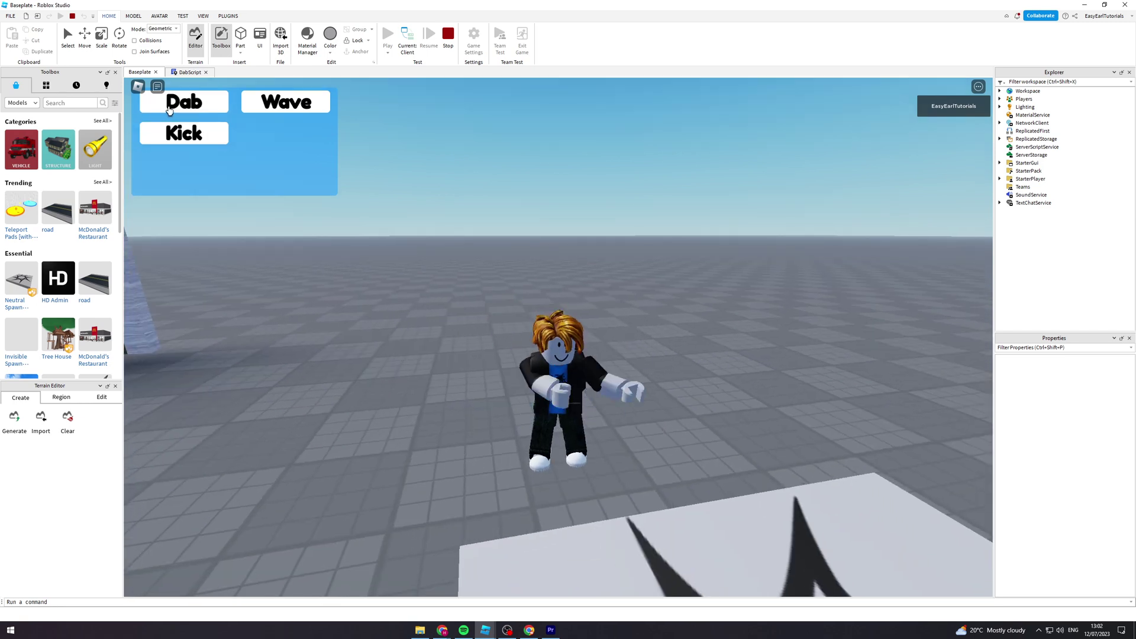
pyautogui.click(289, 105)
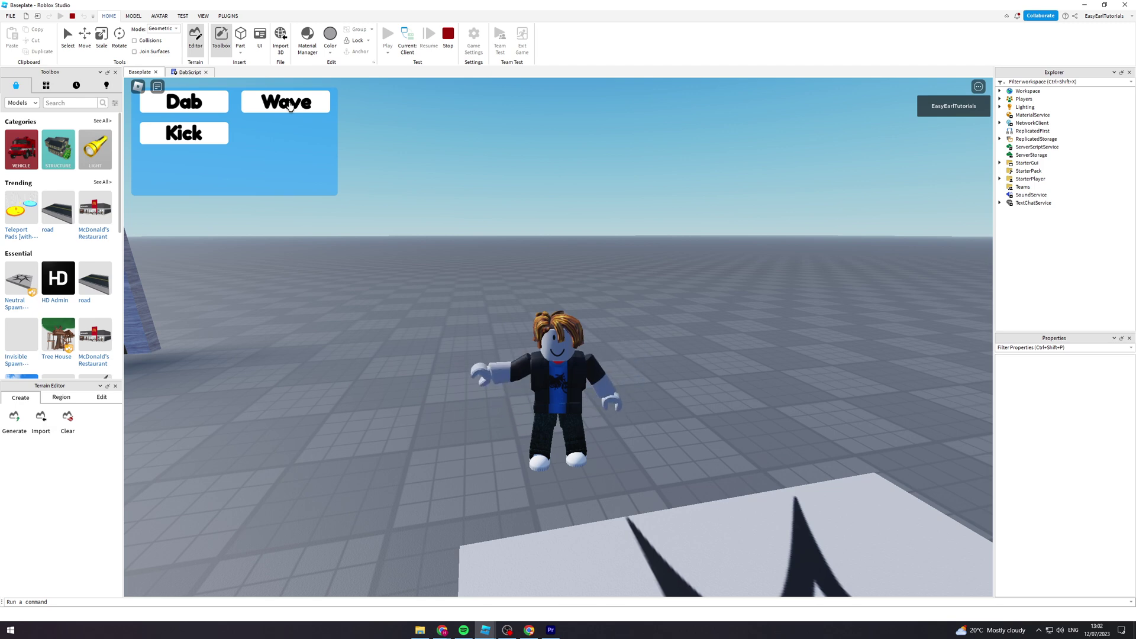
pyautogui.click(290, 105)
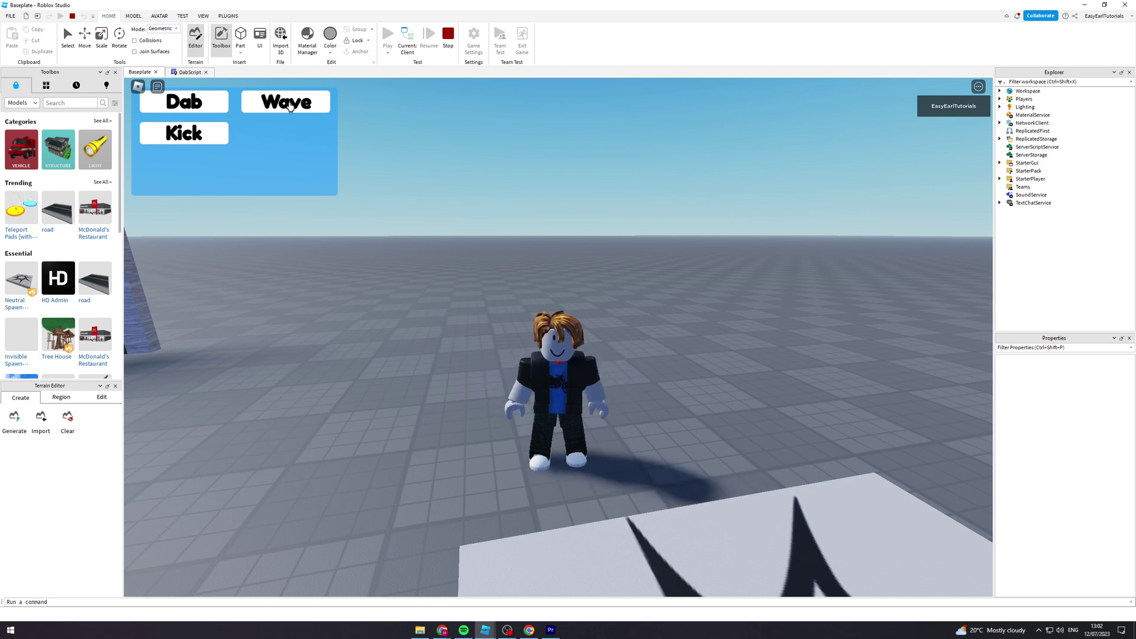